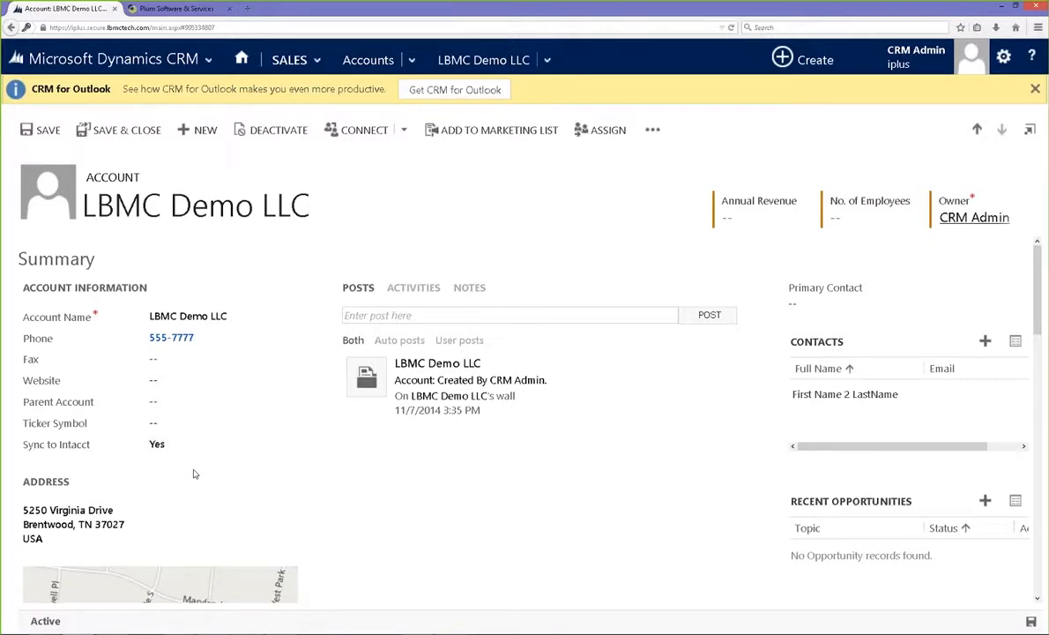
# Step: Change the street type in the LBMC Demo LLC account's Street 1 address to Way and save the account
pyautogui.click(136, 514)
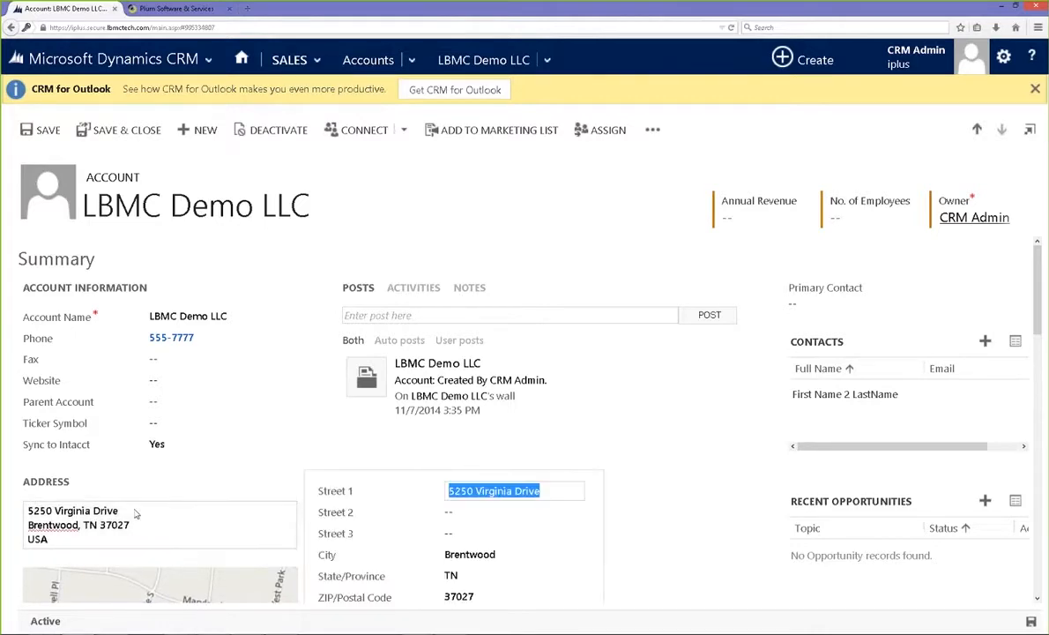
pyautogui.click(555, 491)
pyautogui.press('BackSpace')
pyautogui.press('BackSpace')
pyautogui.press('BackSpace')
pyautogui.press('BackSpace')
pyautogui.press('BackSpace')
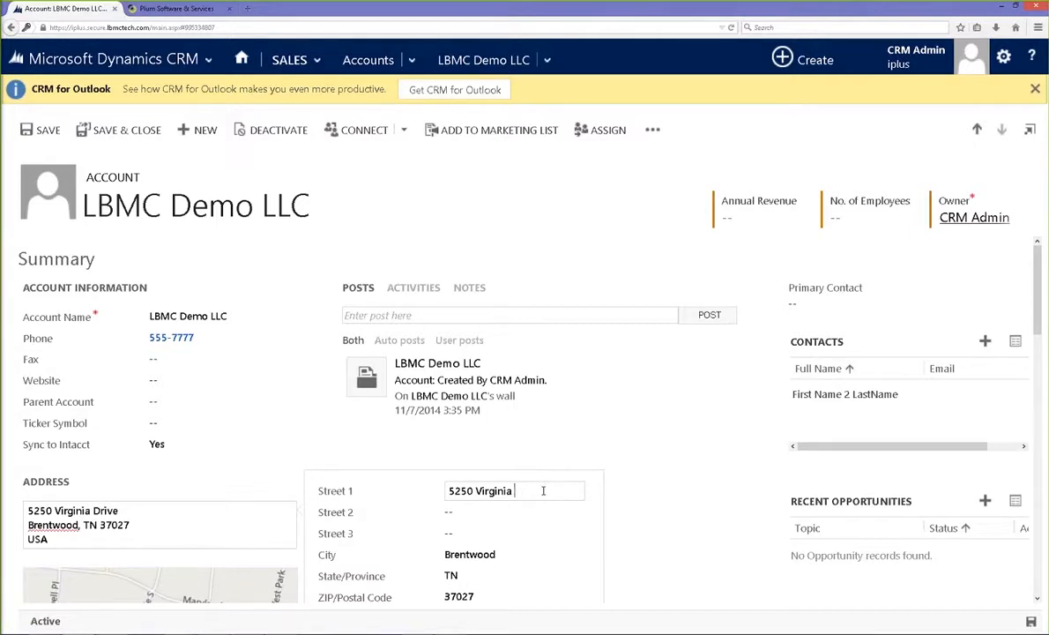
pyautogui.write('Way')
pyautogui.click(47, 132)
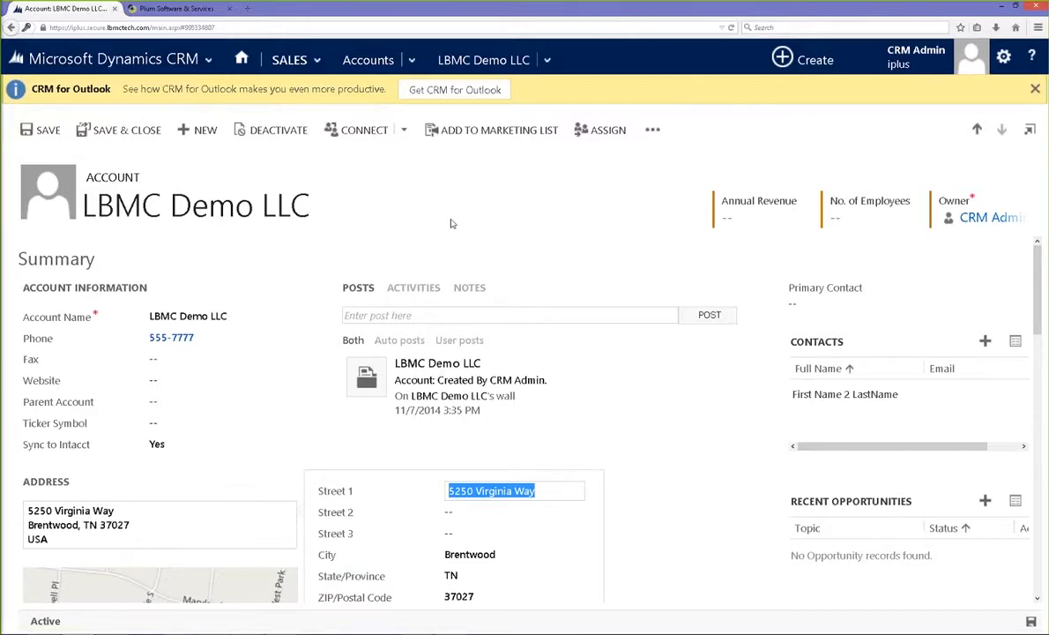
# Step: Switch to Intacct, filter customers by the name "lbmc", and open LBMC Demo LLC for editing to check its Address 1
pyautogui.click(176, 8)
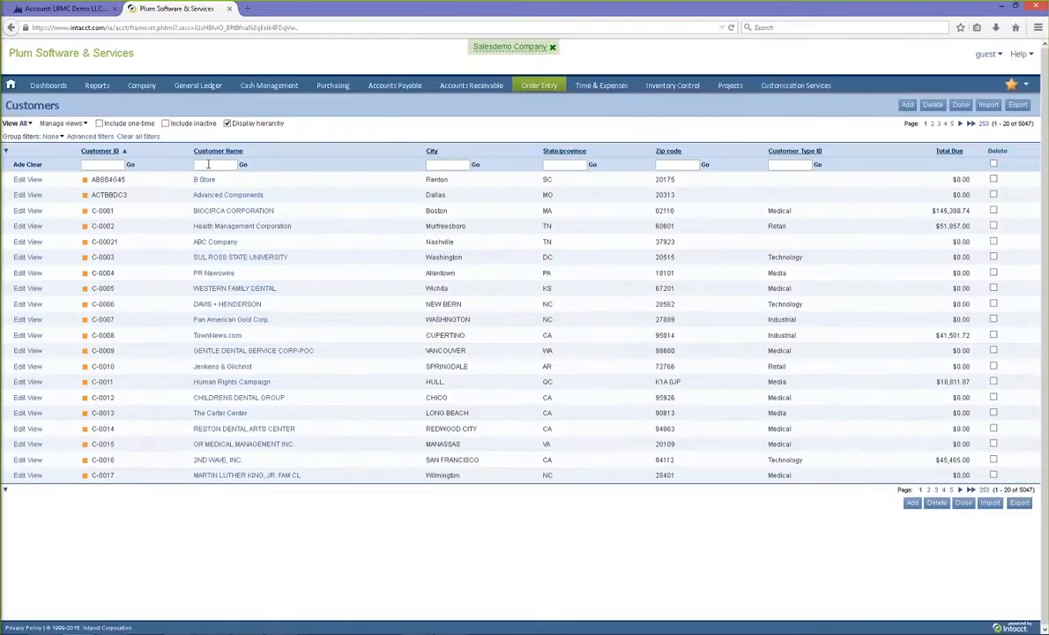
pyautogui.write('lbmc')
pyautogui.click(241, 164)
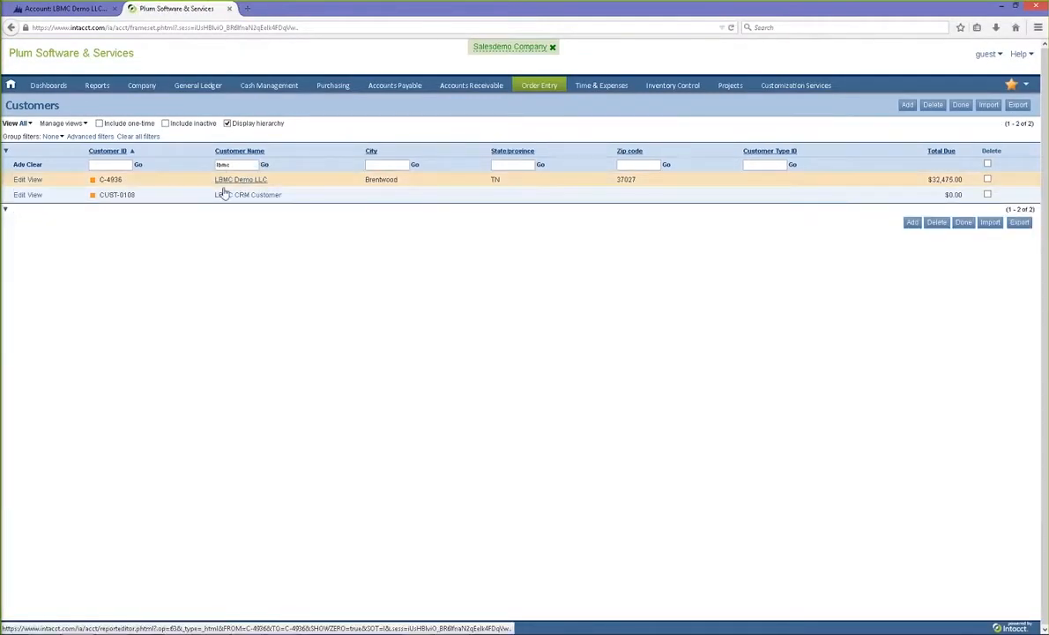
pyautogui.click(20, 180)
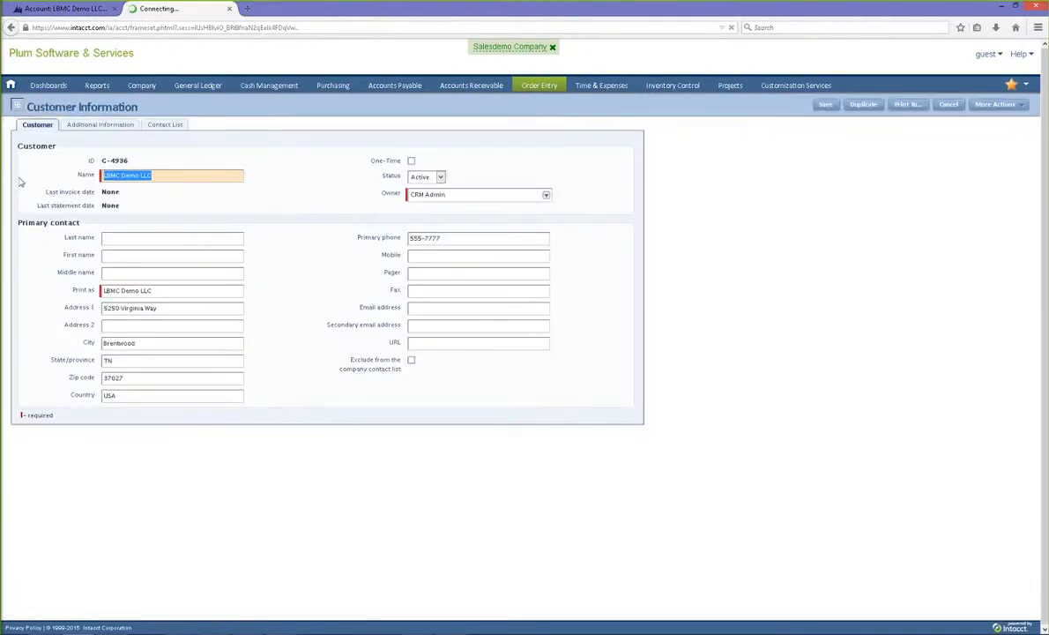
pyautogui.click(172, 308)
pyautogui.doubleClick(180, 307)
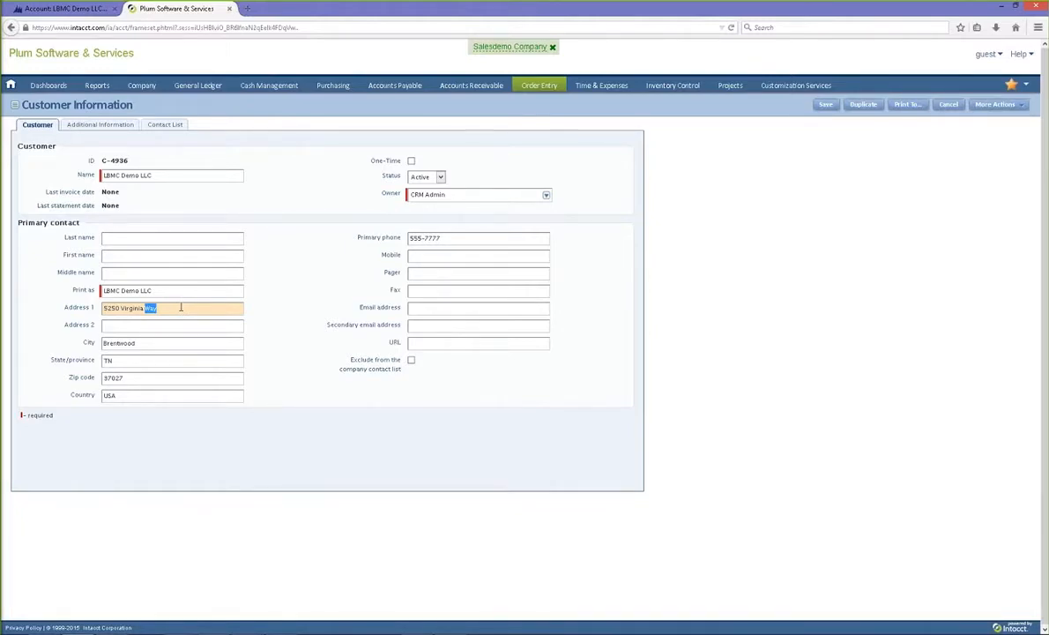
# Step: Back in Dynamics CRM, create an opportunity for the LBMC Demo LLC account with the topic "Interested in new product"
pyautogui.click(68, 9)
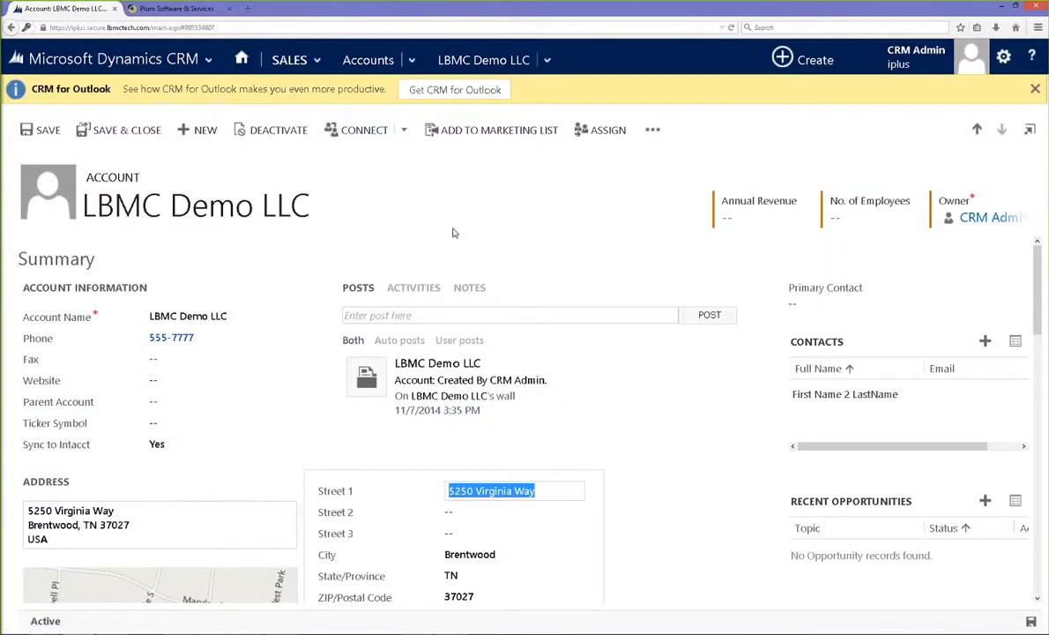
pyautogui.moveTo(1036, 330); pyautogui.dragTo(1037, 342)
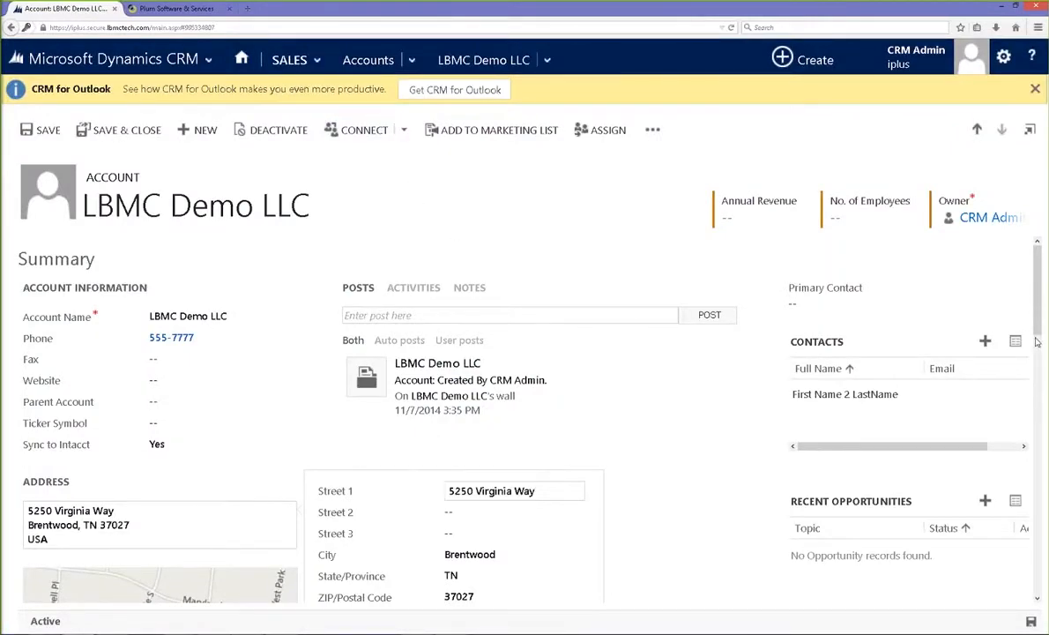
pyautogui.scroll(-3, 965, 317)
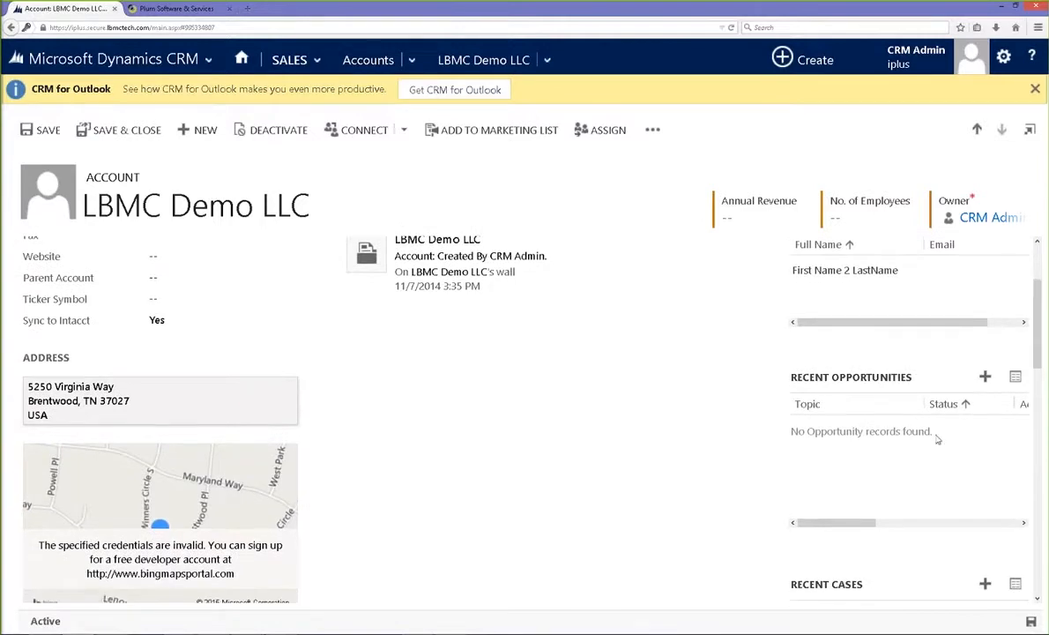
pyautogui.click(985, 377)
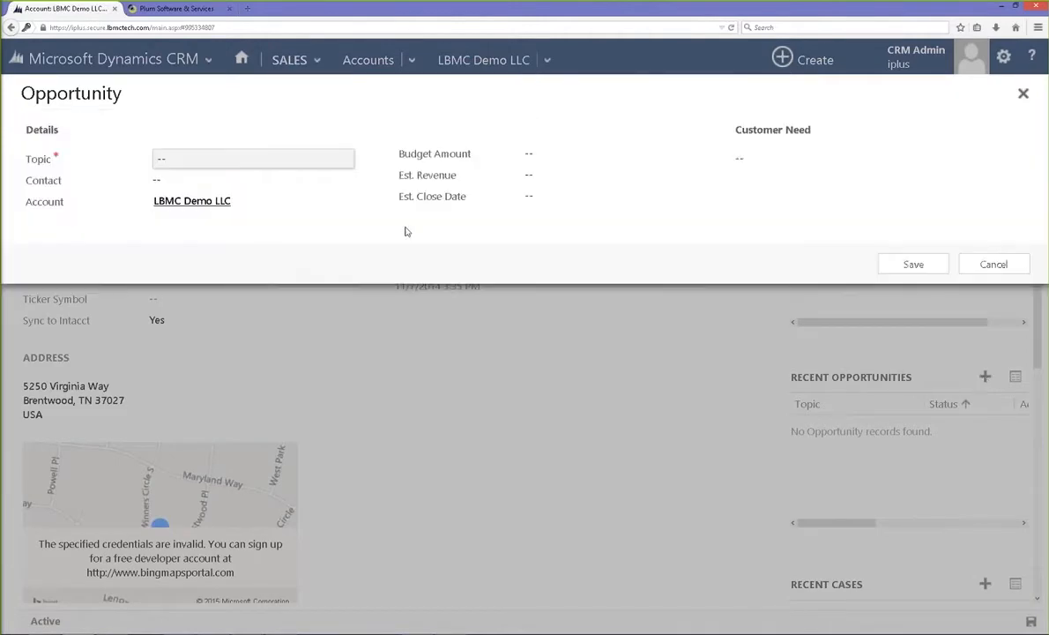
pyautogui.click(232, 158)
pyautogui.write('Interested  in new ')
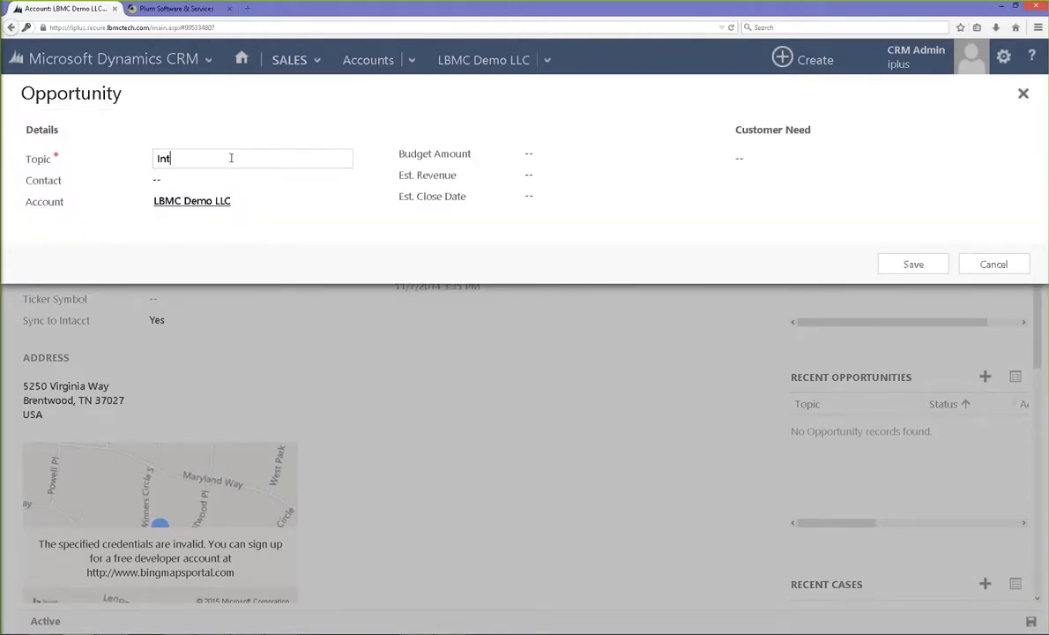
pyautogui.write('product')
pyautogui.press('Tab')
pyautogui.click(910, 264)
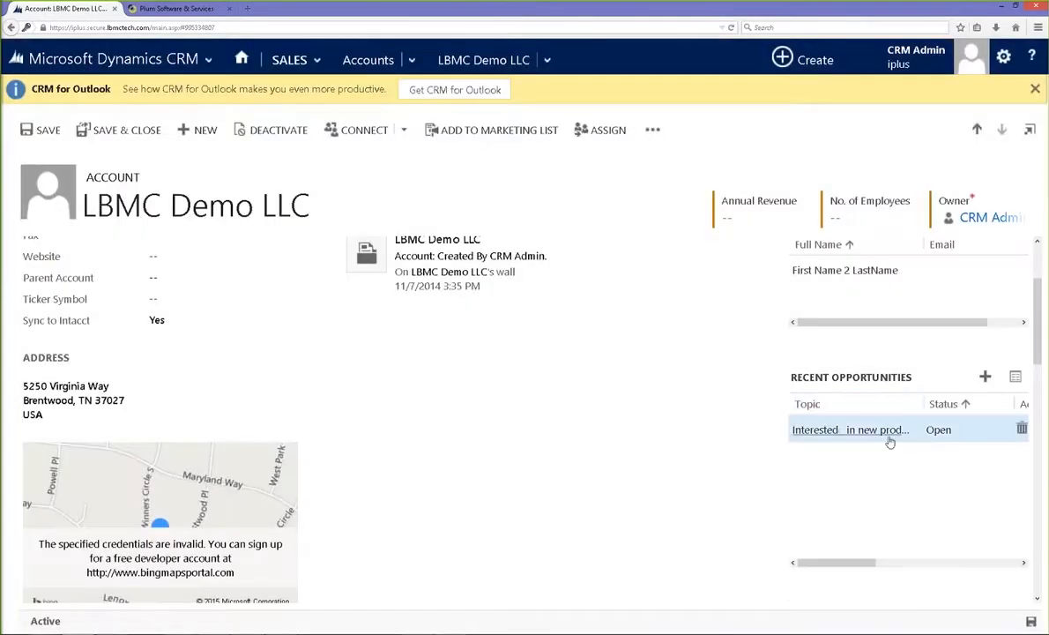
# Step: Open the new opportunity and enter the description "Interested of new production for sale"
pyautogui.doubleClick(967, 431)
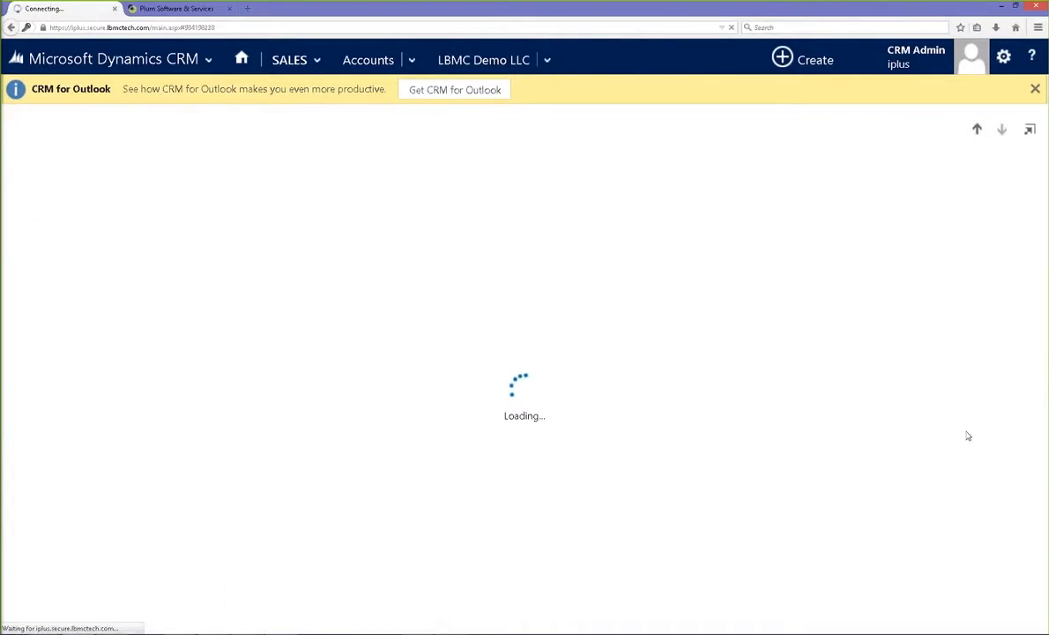
pyautogui.click(186, 543)
pyautogui.write('Intere')
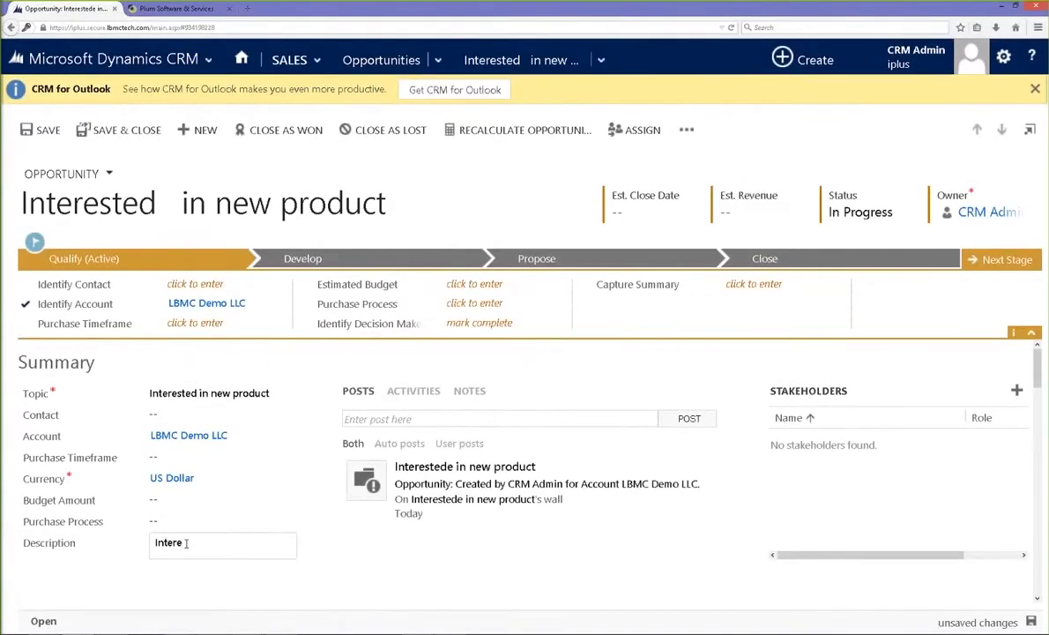
pyautogui.write('sted of new production for sale')
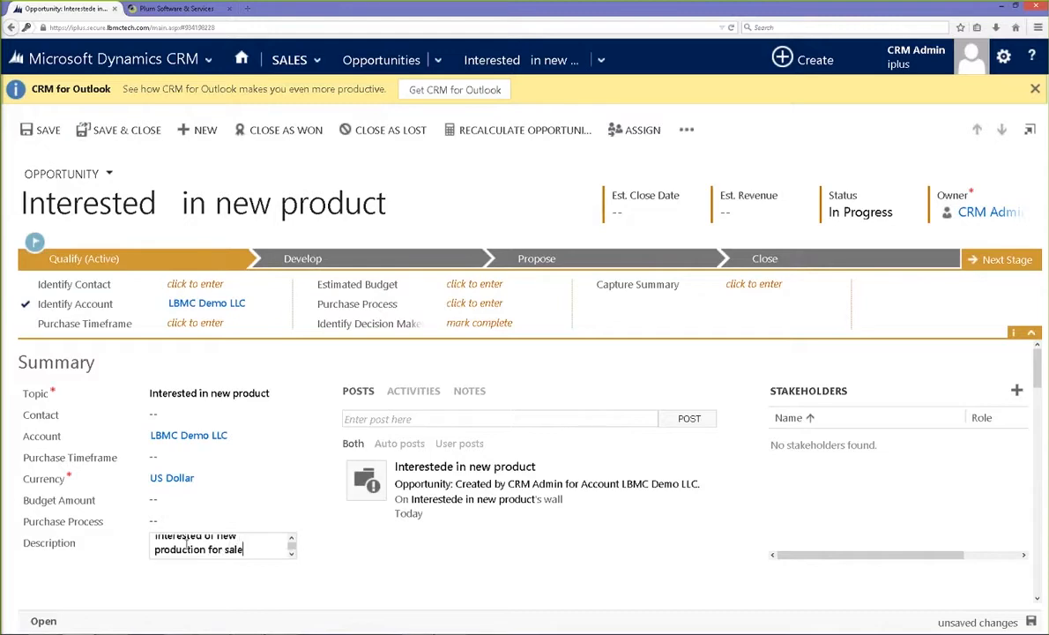
# Step: Set the opportunity's price list to Base Price List in the product line items section and save the record
pyautogui.scroll(-3, 1038, 380)
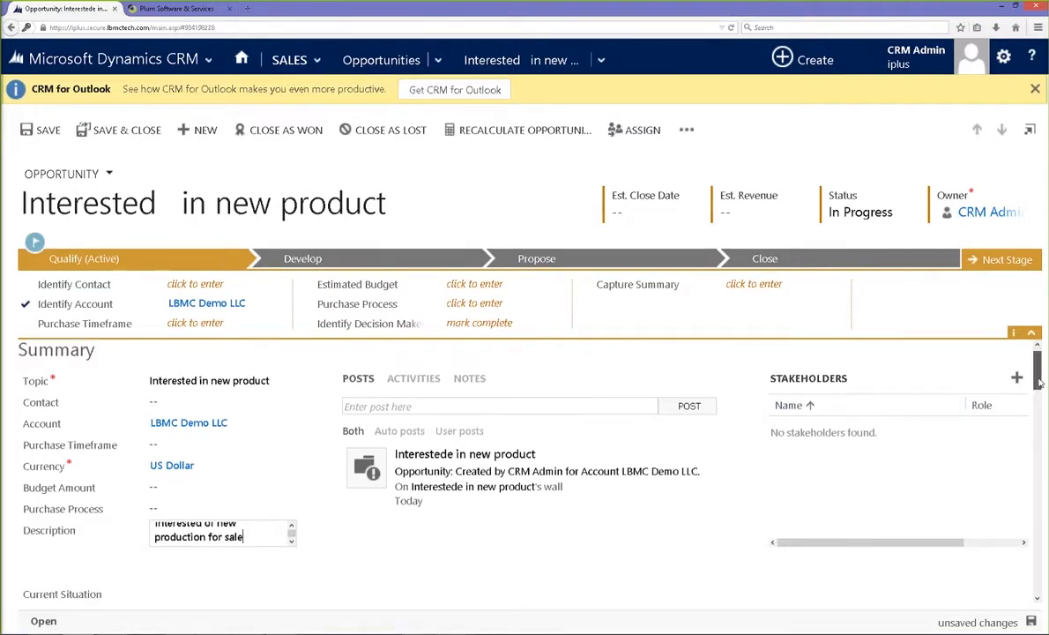
pyautogui.scroll(-5, 1039, 381)
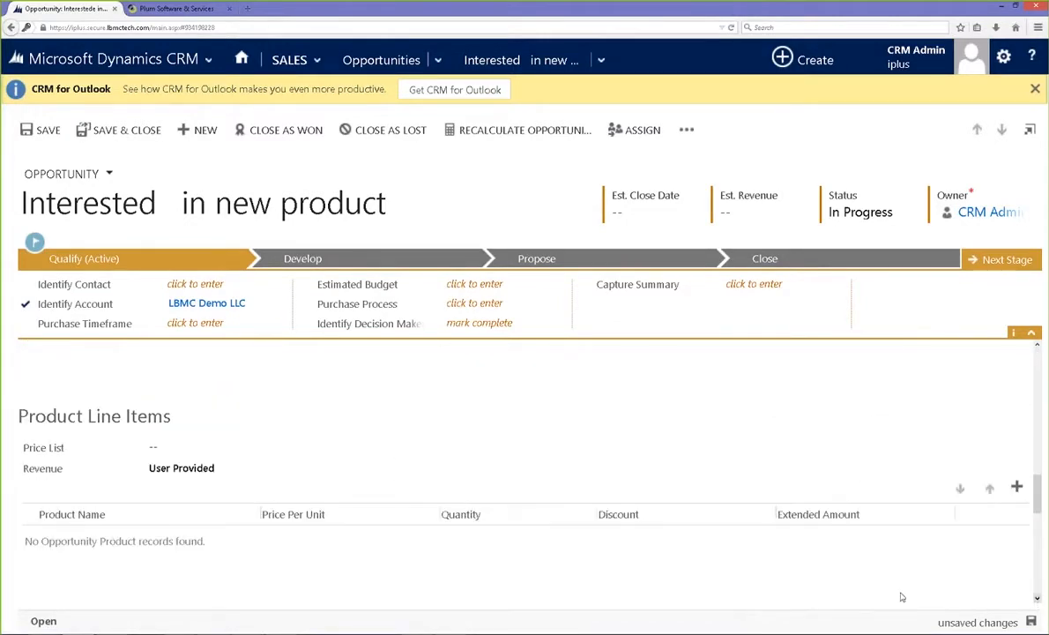
pyautogui.click(514, 450)
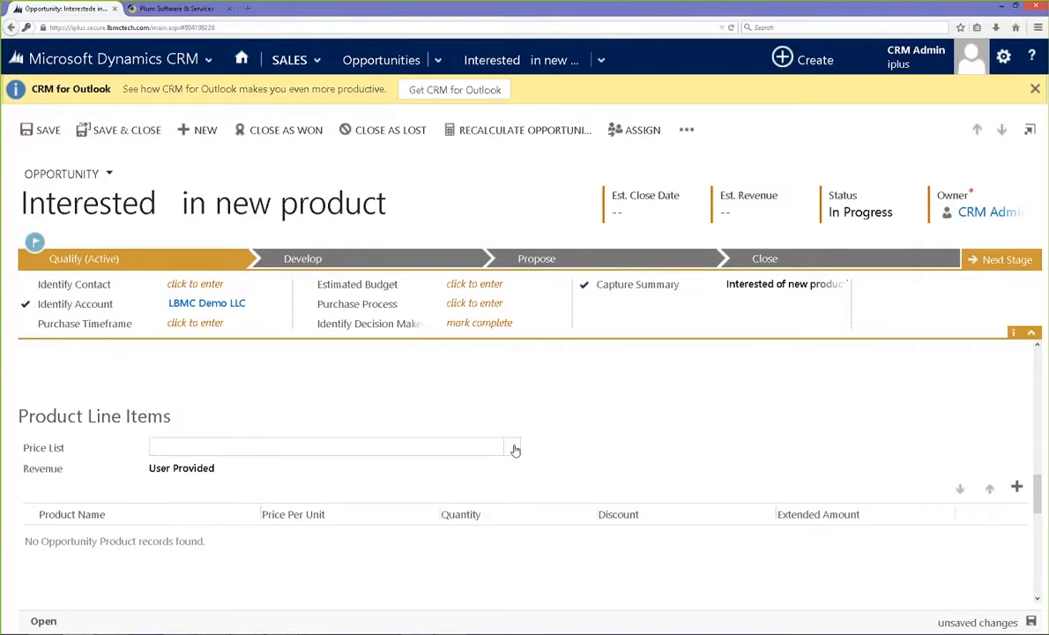
pyautogui.click(514, 450)
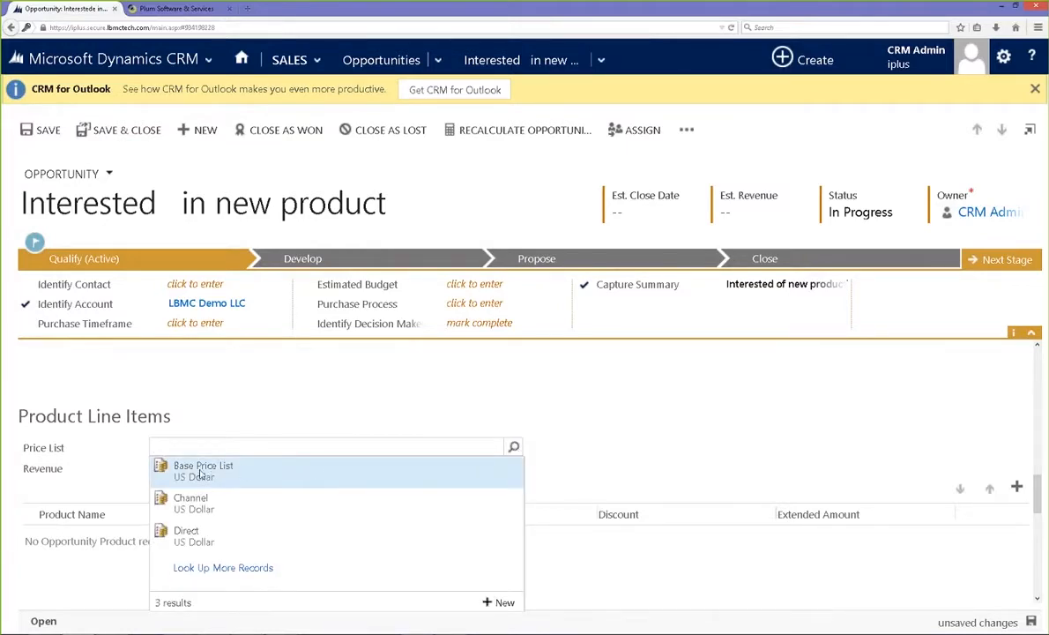
pyautogui.click(236, 476)
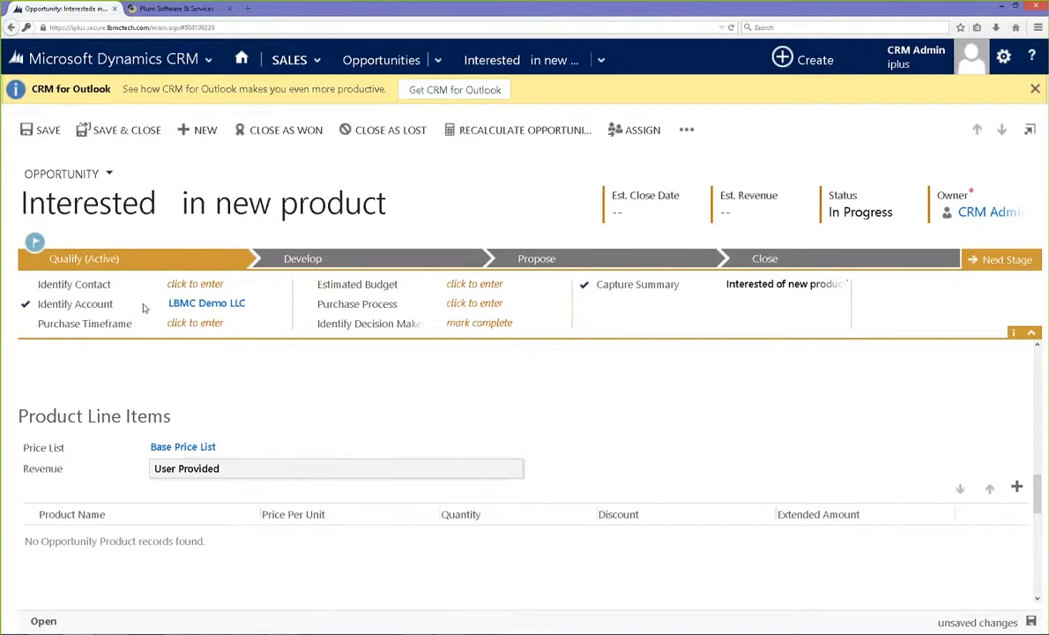
pyautogui.click(42, 131)
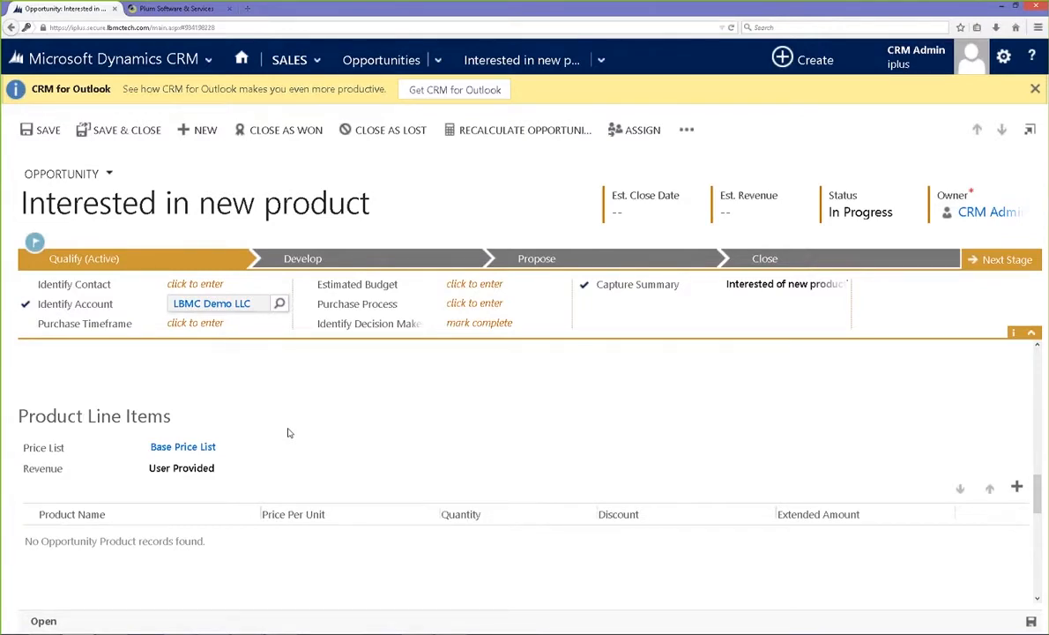
# Step: Add the existing product Plum On-Premise License as a line item on the opportunity
pyautogui.click(1017, 488)
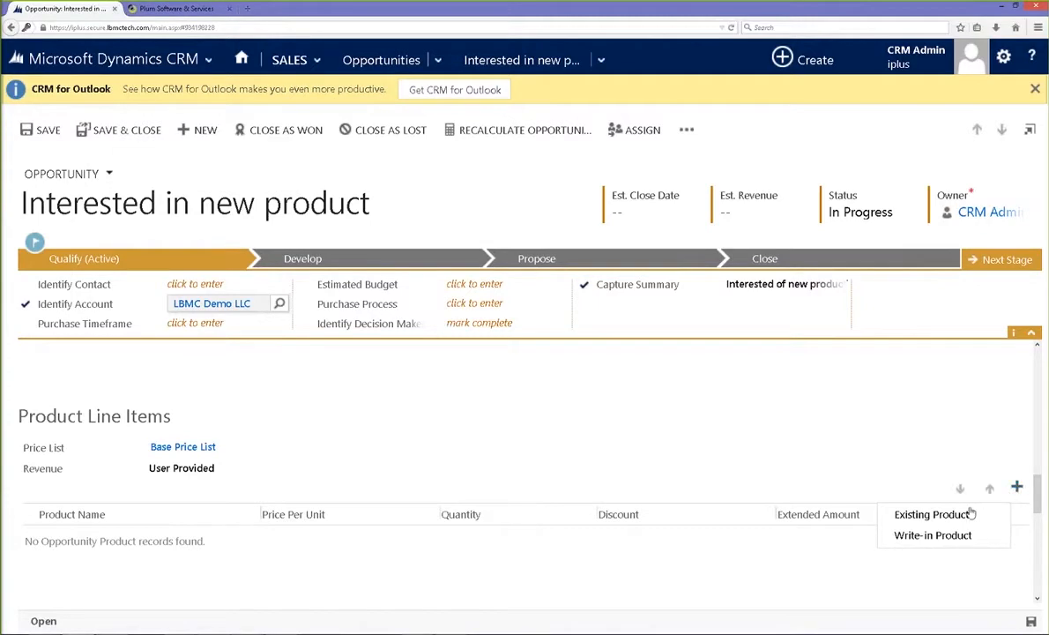
pyautogui.click(941, 515)
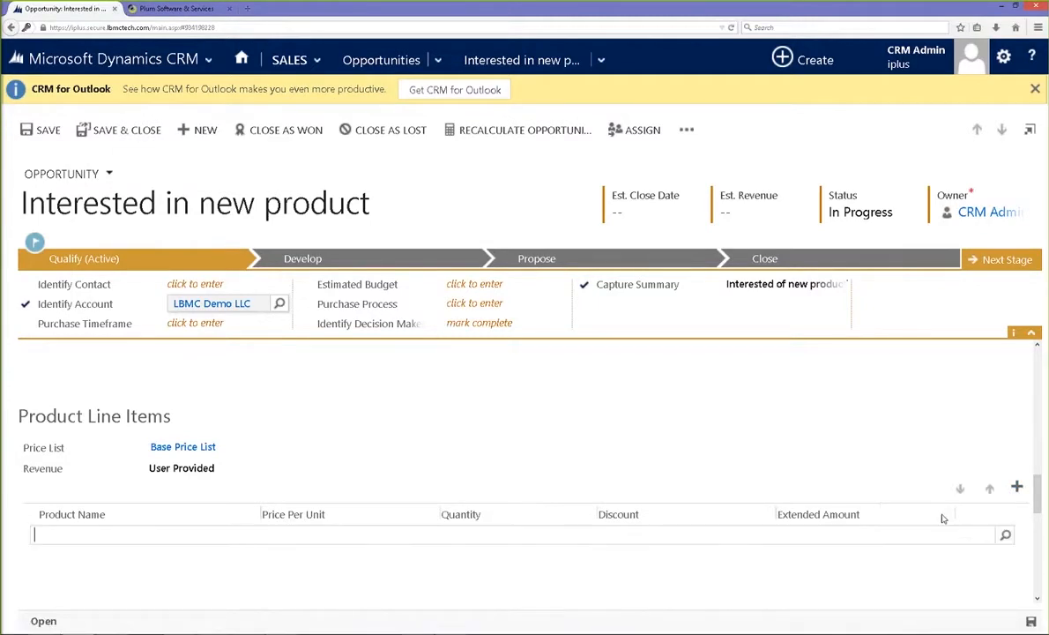
pyautogui.click(1005, 535)
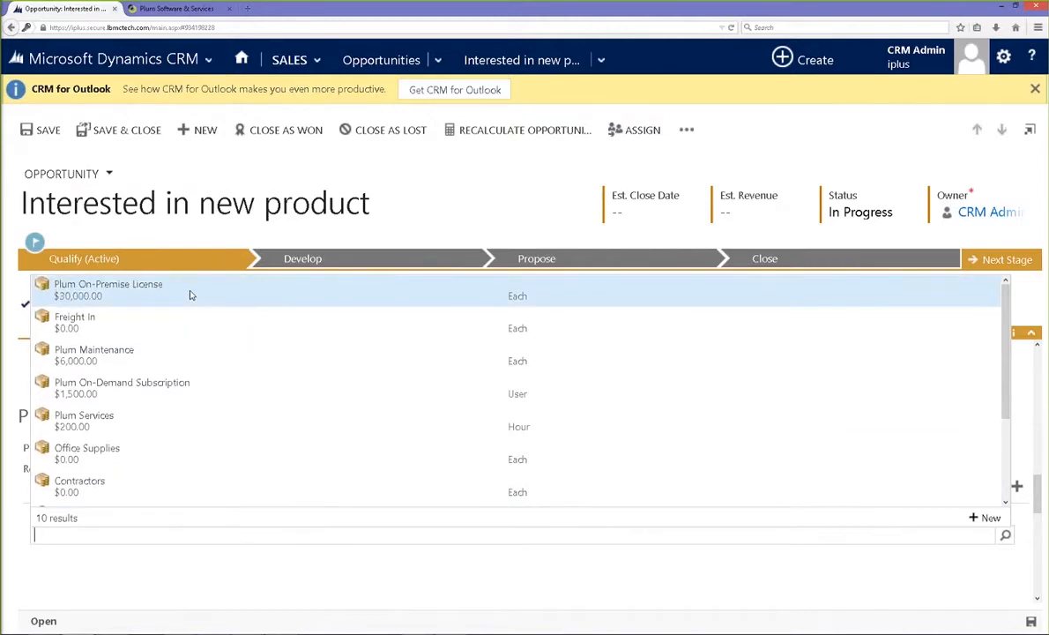
pyautogui.click(188, 294)
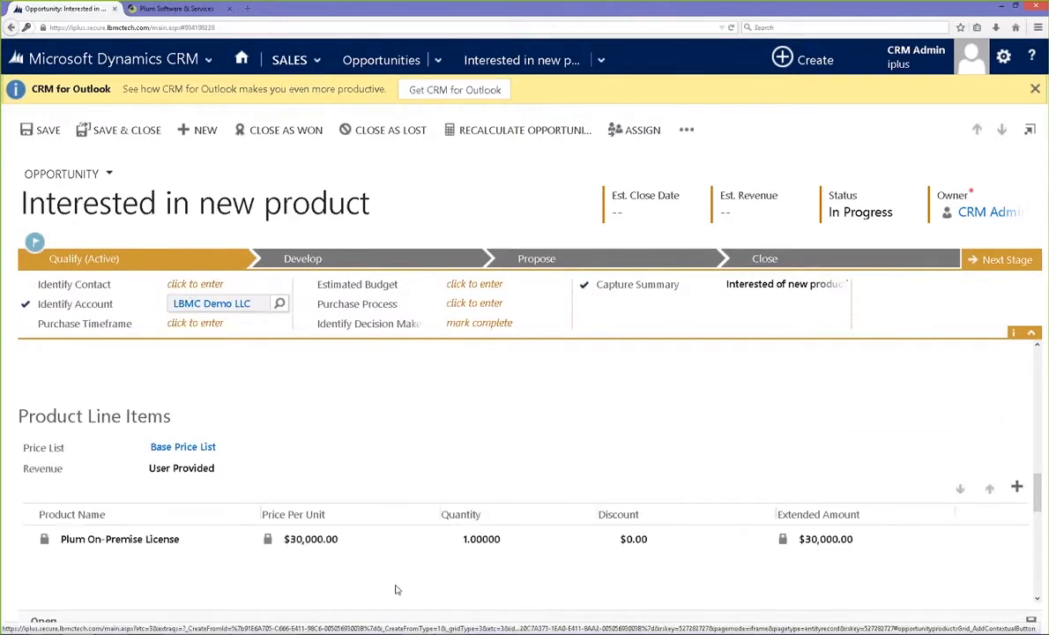
pyautogui.scroll(-1, 1036, 522)
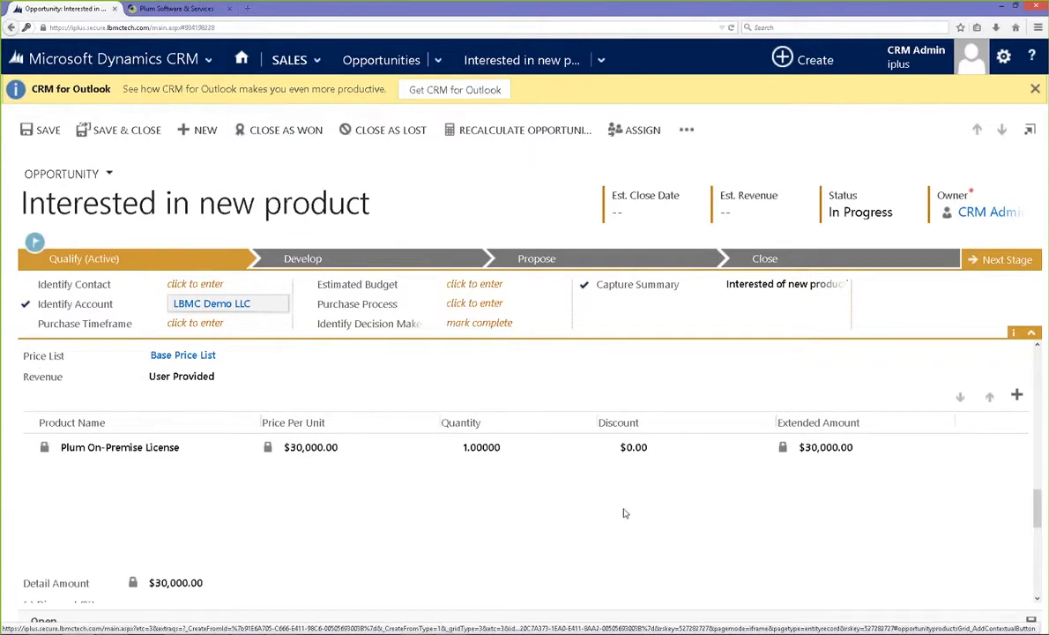
# Step: Recalculate the opportunity's amounts to include the product line item
pyautogui.click(524, 131)
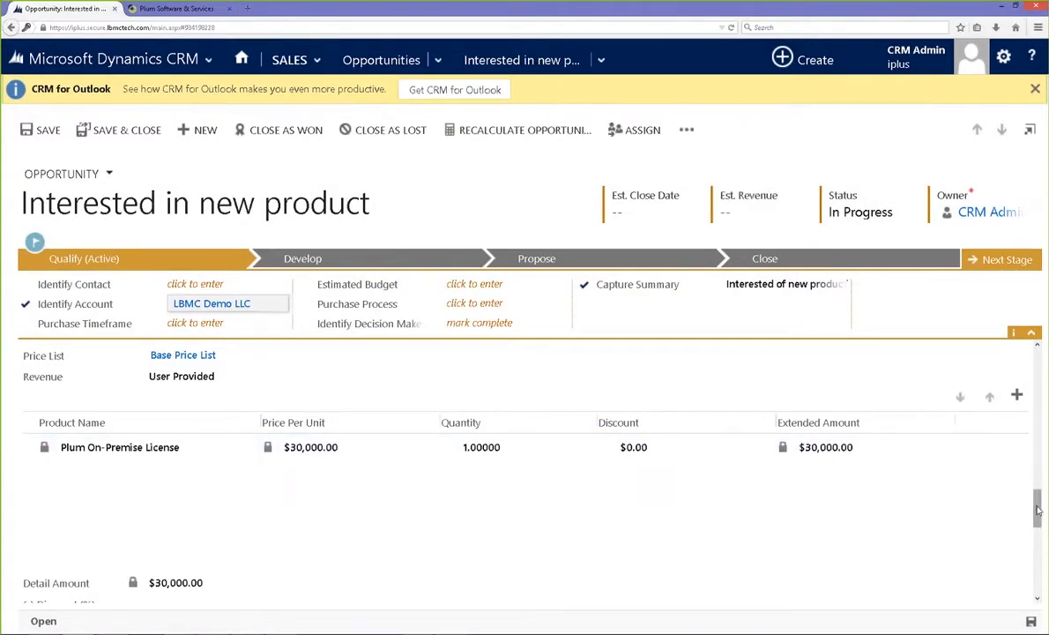
pyautogui.click(1038, 467)
pyautogui.moveTo(1042, 469); pyautogui.dragTo(1043, 362)
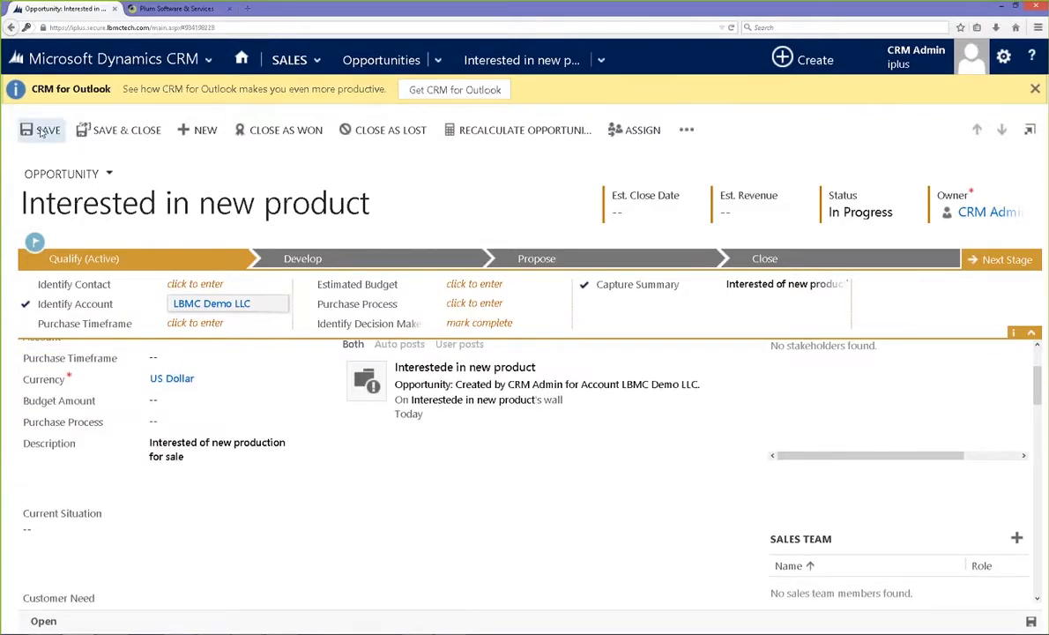
# Step: Create a quote from the opportunity and activate it, closing the quote window when done
pyautogui.moveTo(1035, 405); pyautogui.dragTo(1007, 569)
pyautogui.click(1016, 433)
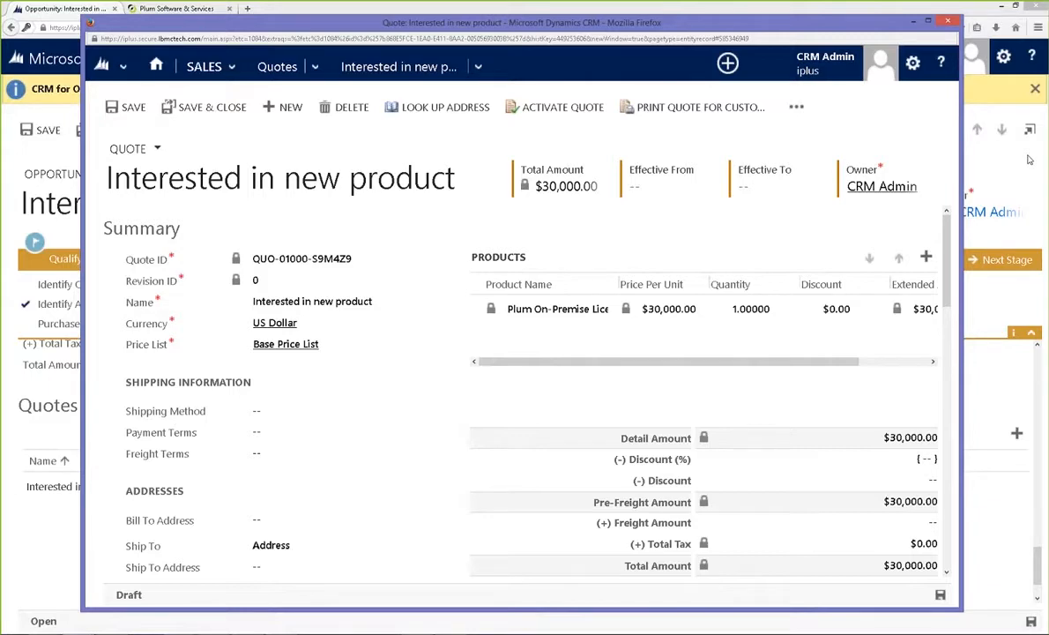
pyautogui.click(536, 107)
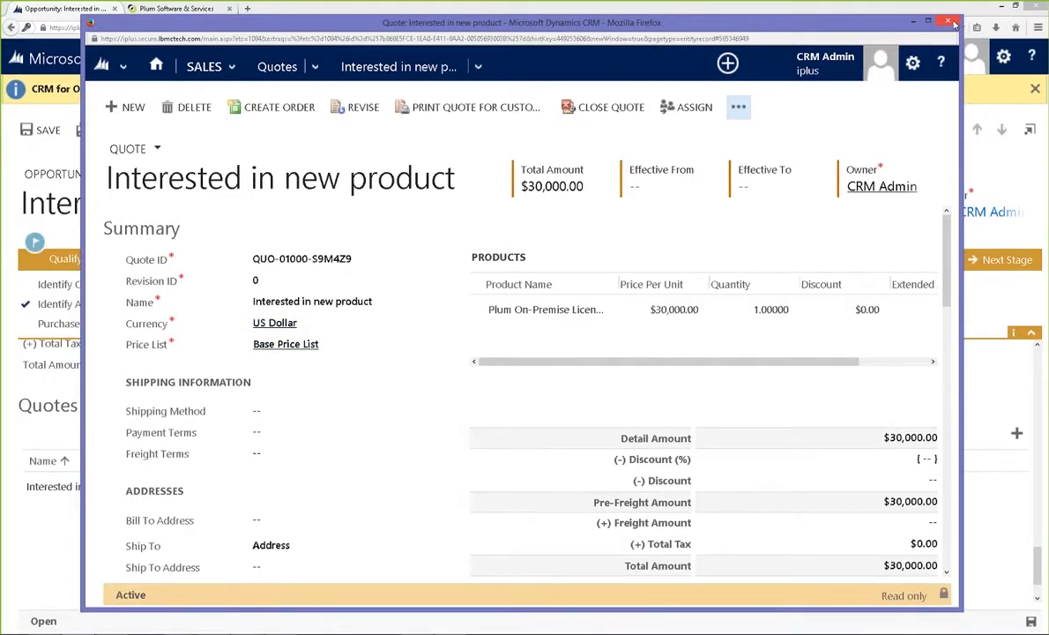
pyautogui.click(948, 21)
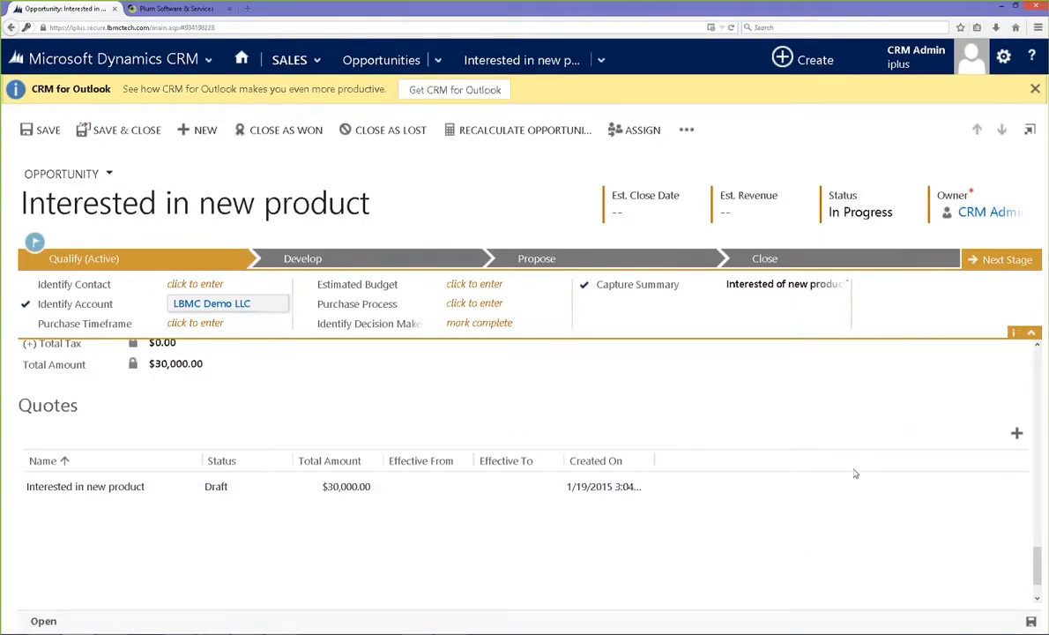
# Step: Open the opportunity's quote and create an order from it as Won, closing the opportunity with revenue calculated from quotes
pyautogui.scroll(-1, 595, 545)
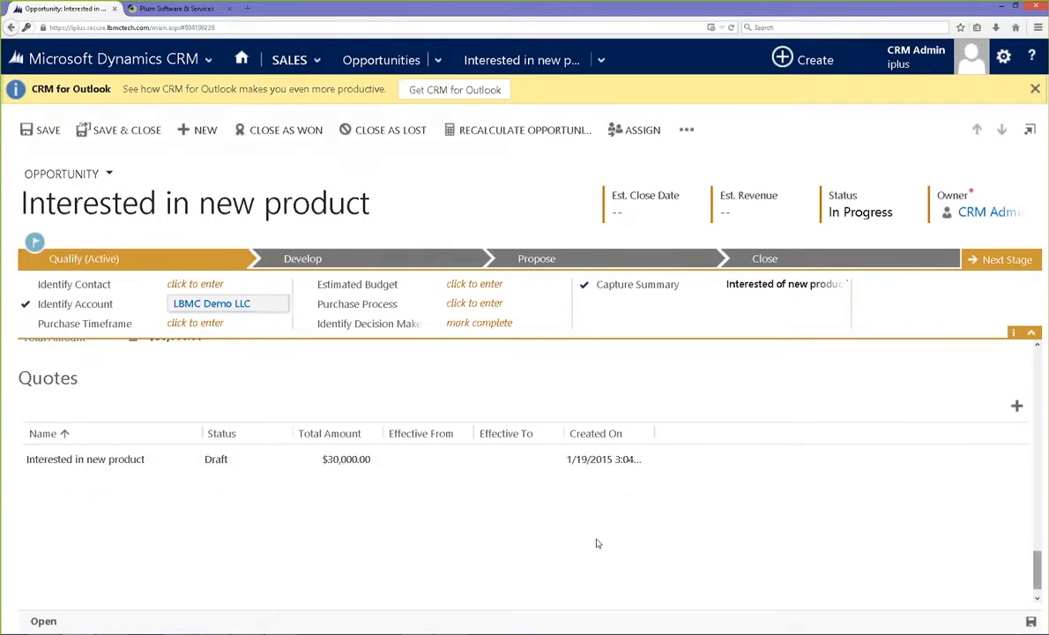
pyautogui.doubleClick(498, 462)
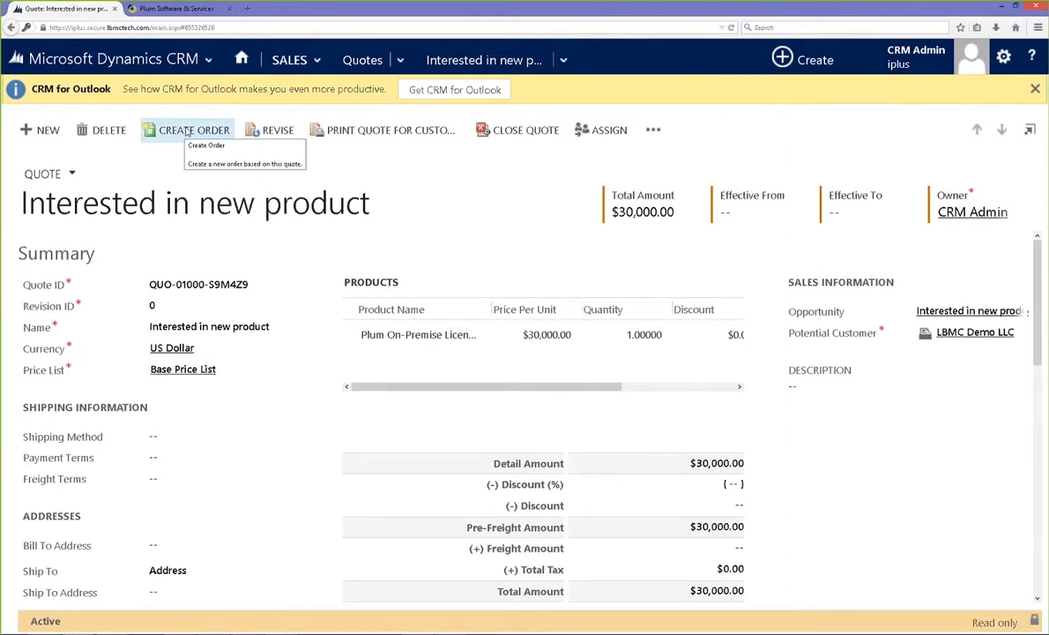
pyautogui.click(187, 132)
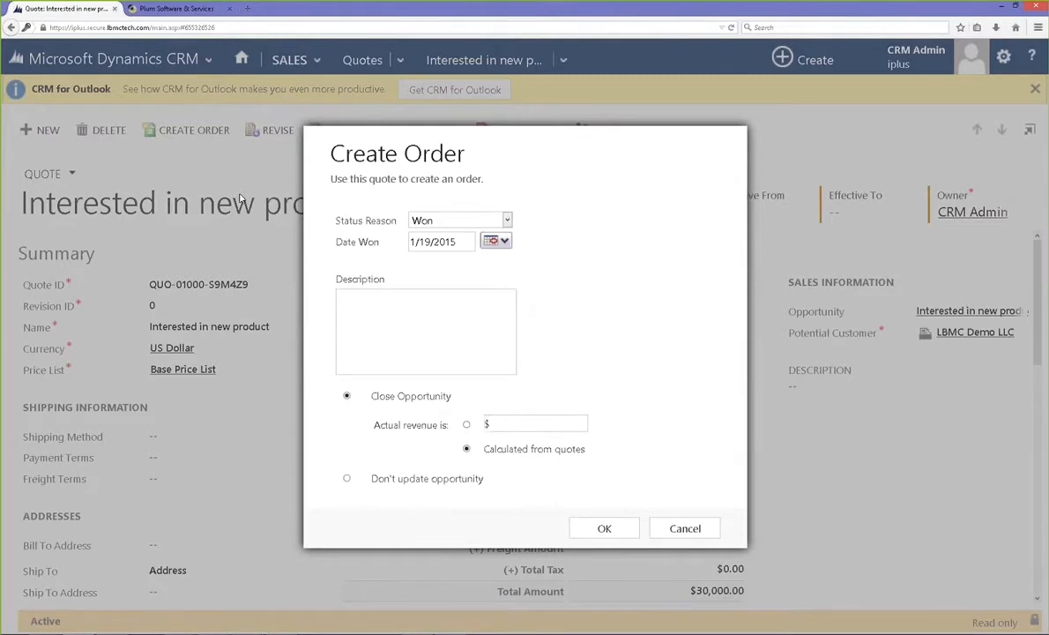
pyautogui.click(604, 528)
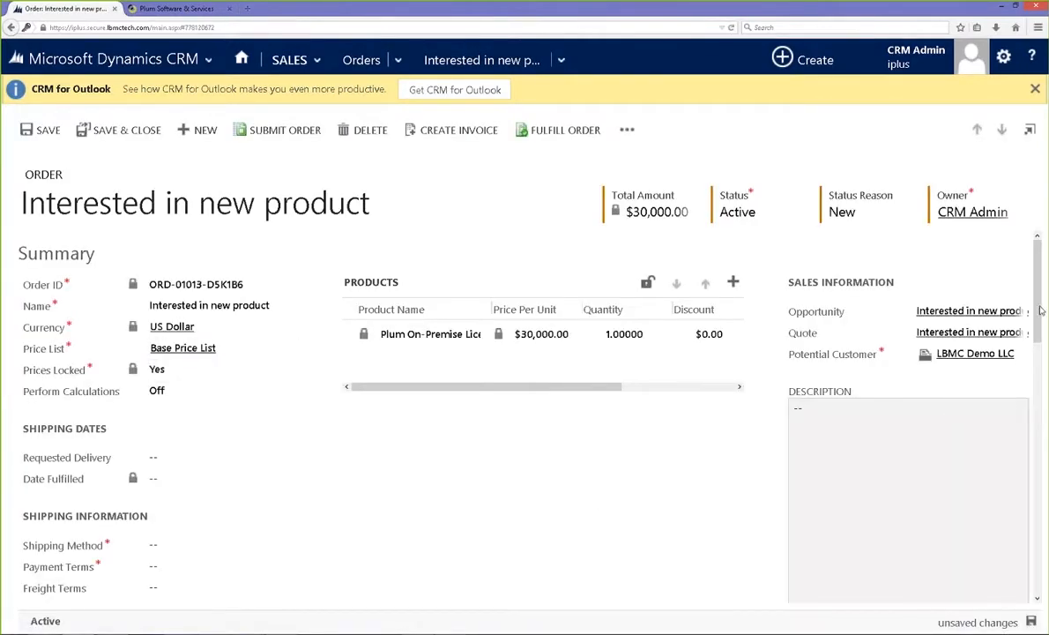
# Step: Set the order's shipping method to FedEx and its payment terms to Net 30
pyautogui.scroll(-2, 1041, 325)
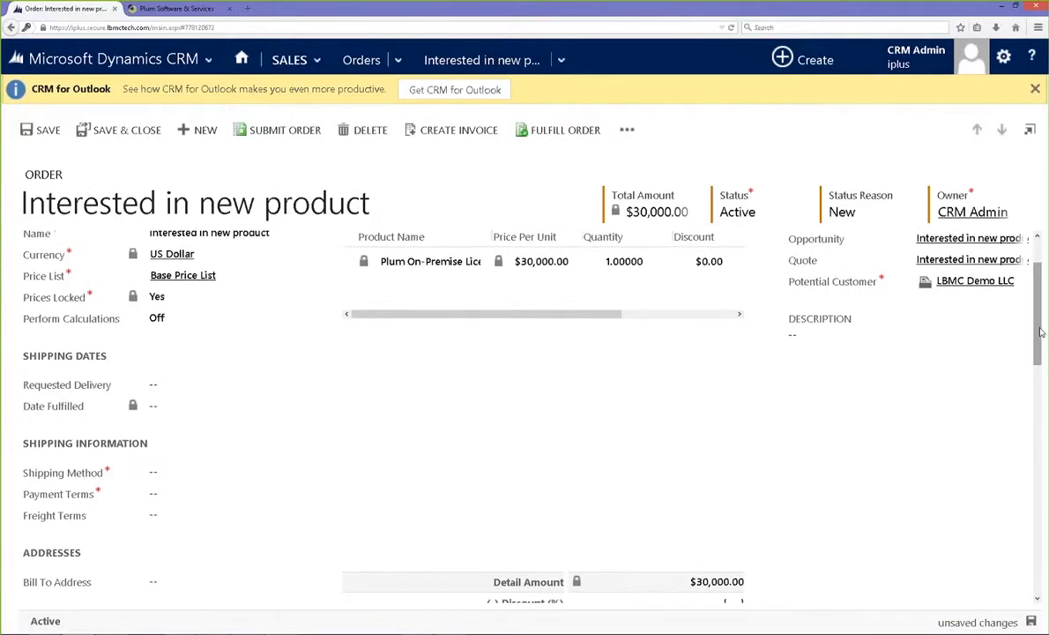
pyautogui.scroll(-2, 1037, 346)
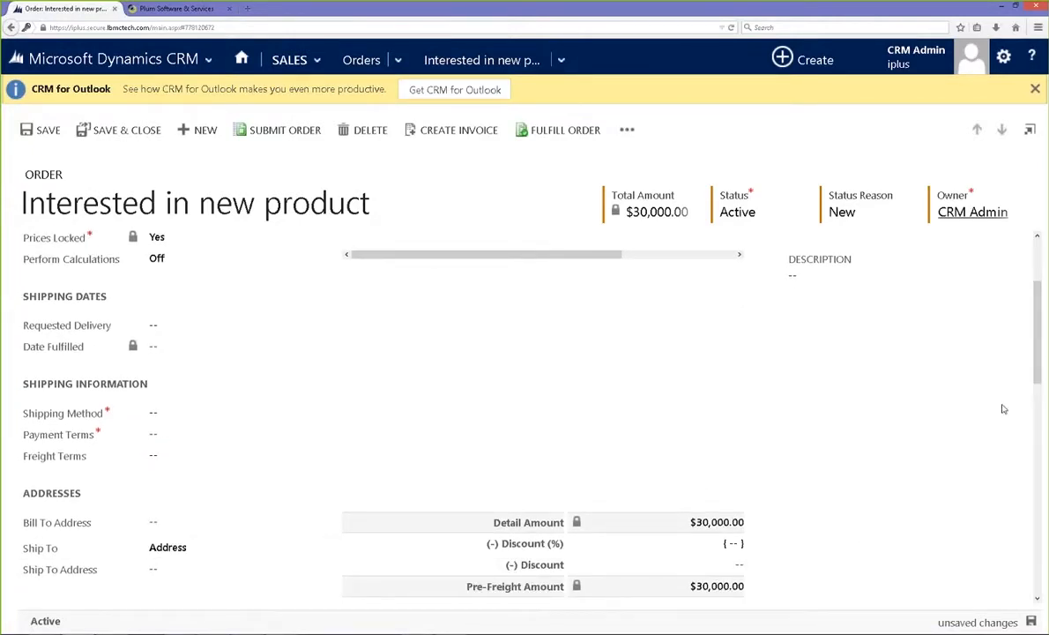
pyautogui.scroll(4, 967, 282)
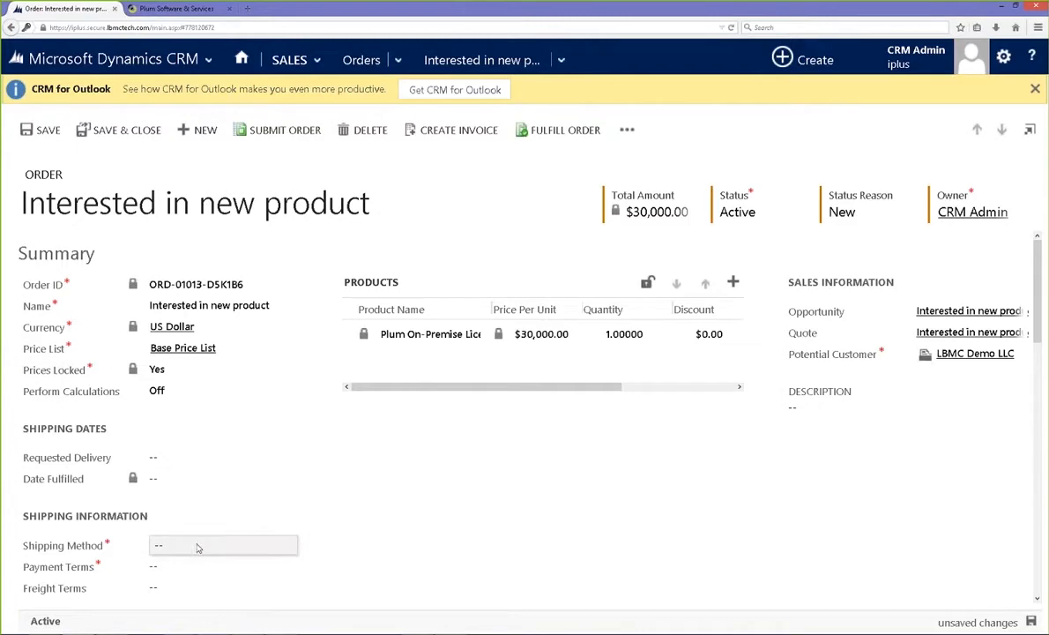
pyautogui.click(199, 547)
pyautogui.click(166, 585)
pyautogui.click(201, 568)
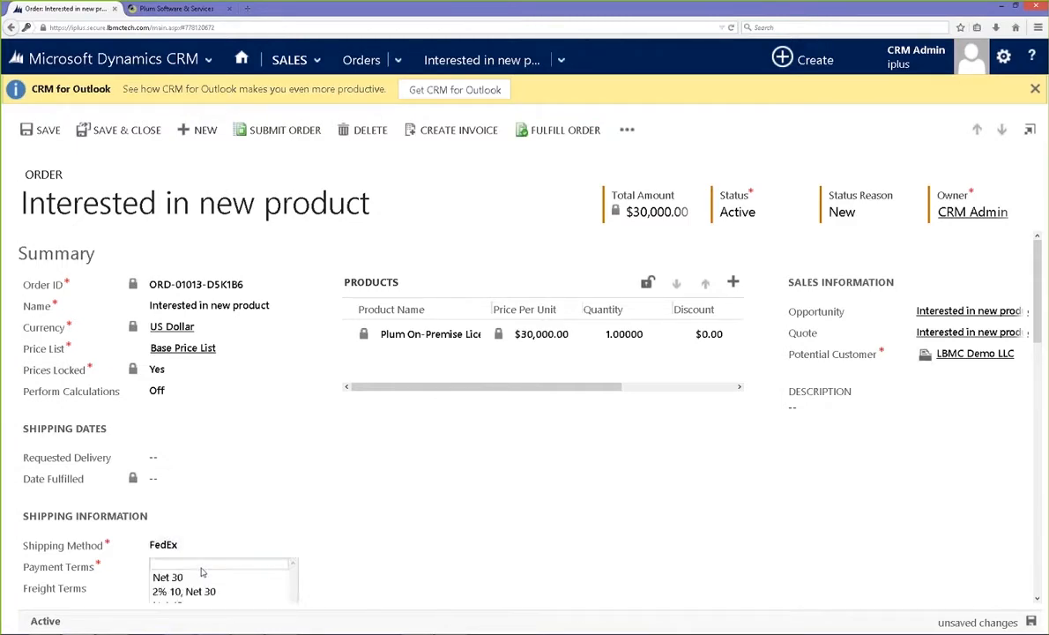
pyautogui.click(194, 578)
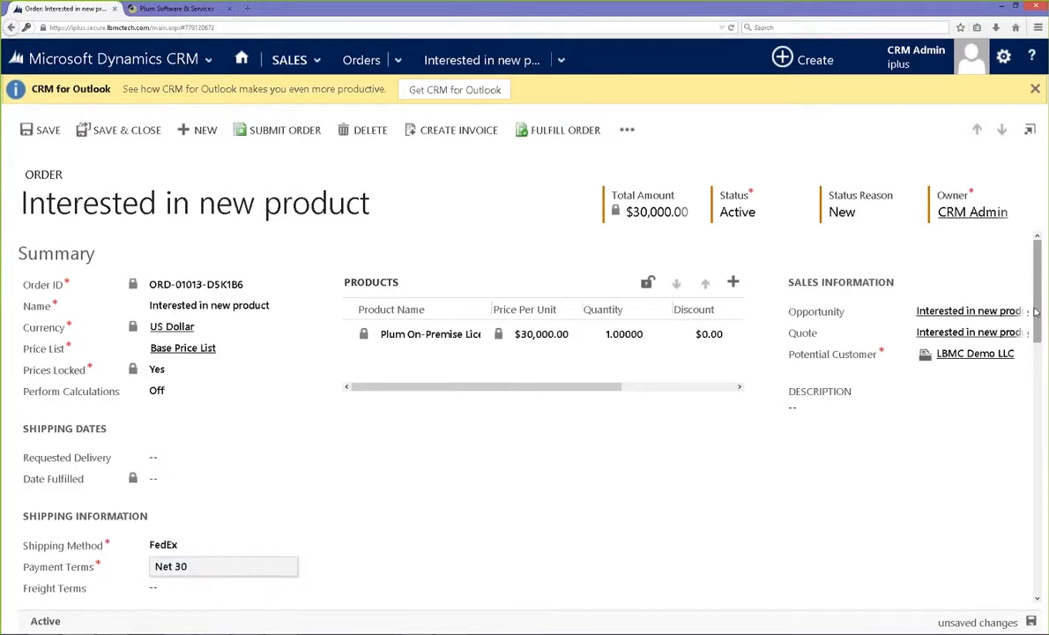
pyautogui.moveTo(1039, 313); pyautogui.dragTo(1037, 332)
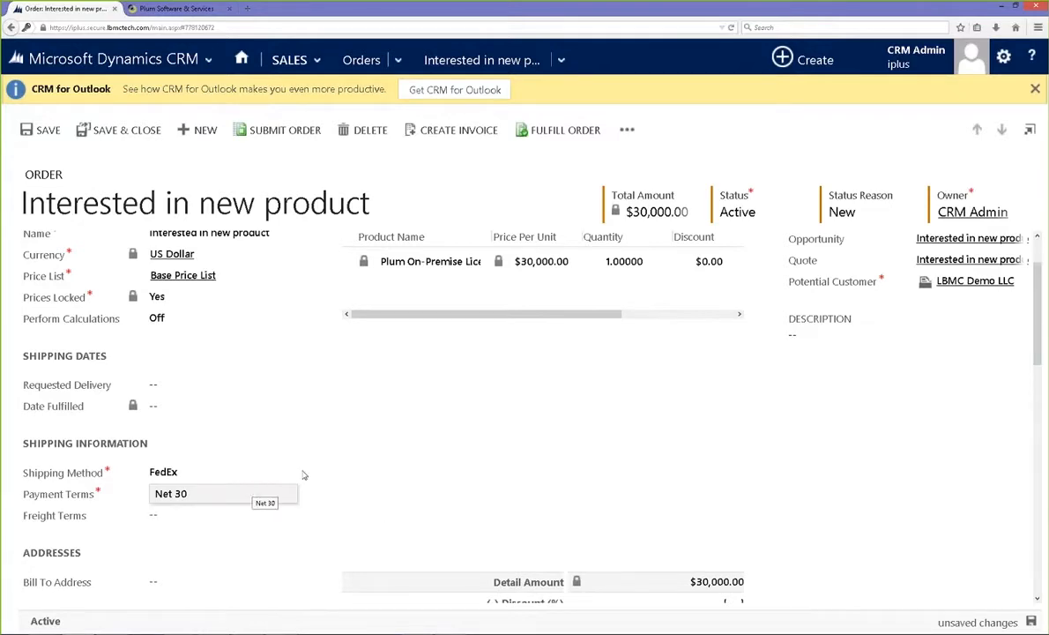
# Step: Save the order and submit it for processing, closing the record when done
pyautogui.click(44, 130)
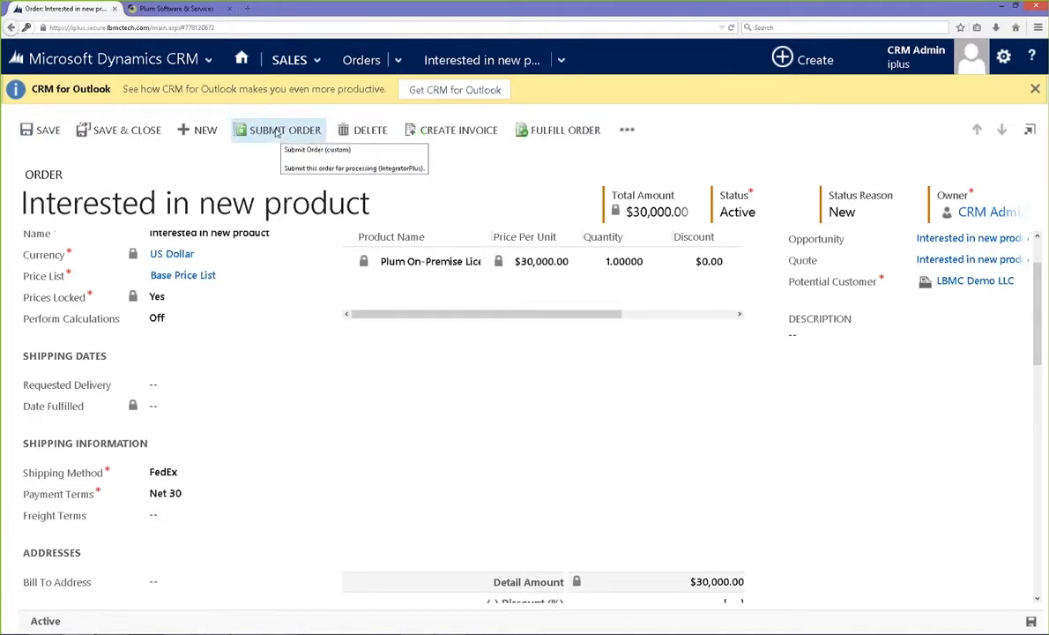
pyautogui.click(276, 131)
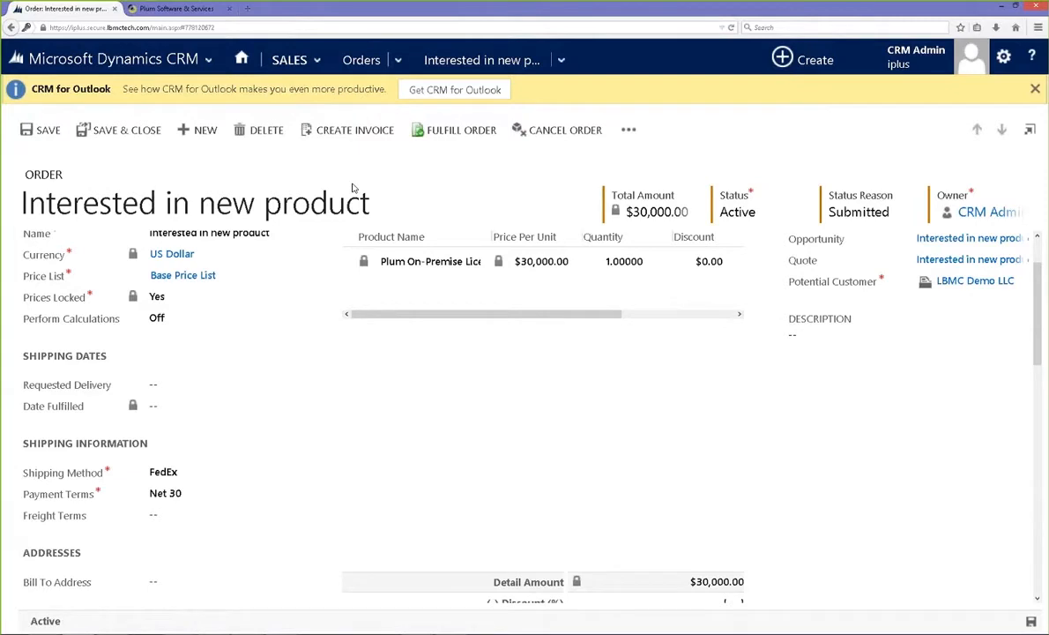
pyautogui.click(148, 132)
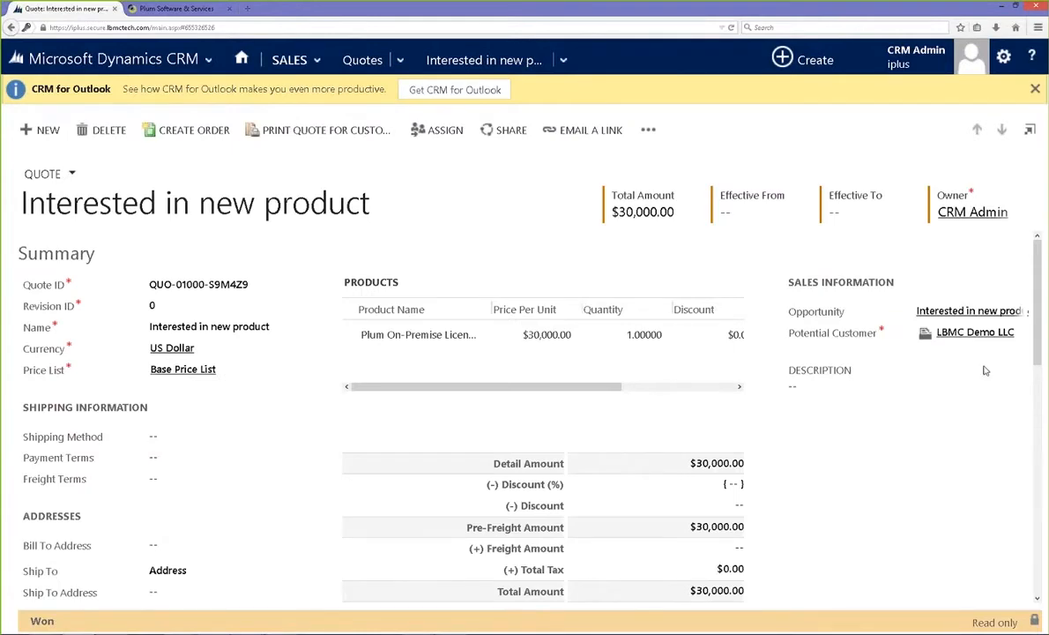
# Step: Open the quote's customer account, LBMC Demo LLC, and check the sales orders in its Sales Information section
pyautogui.click(962, 335)
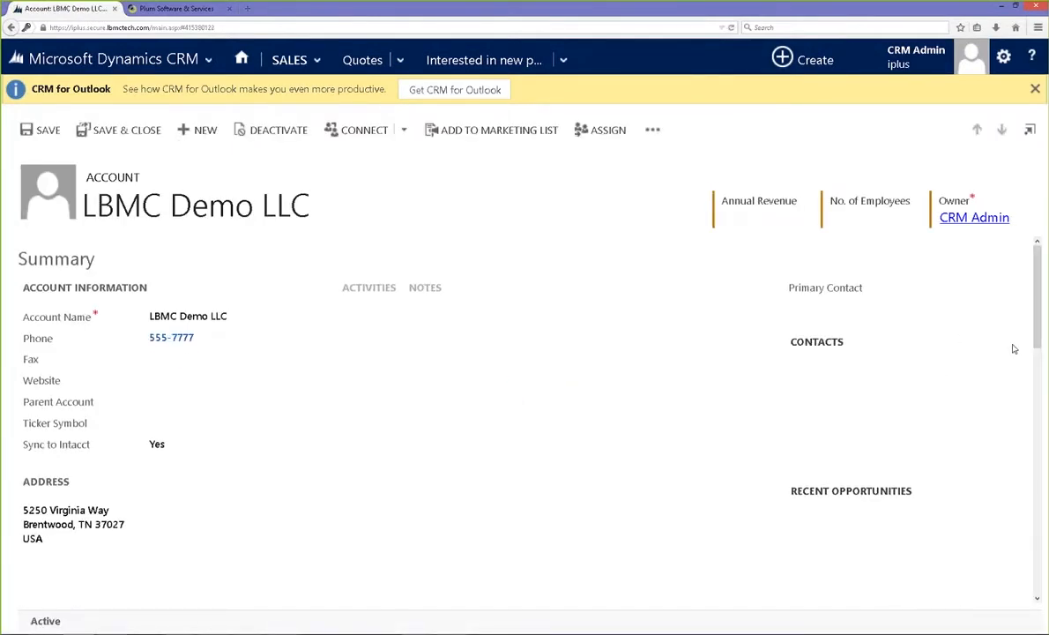
pyautogui.scroll(-3, 1027, 370)
pyautogui.scroll(-10, 1030, 391)
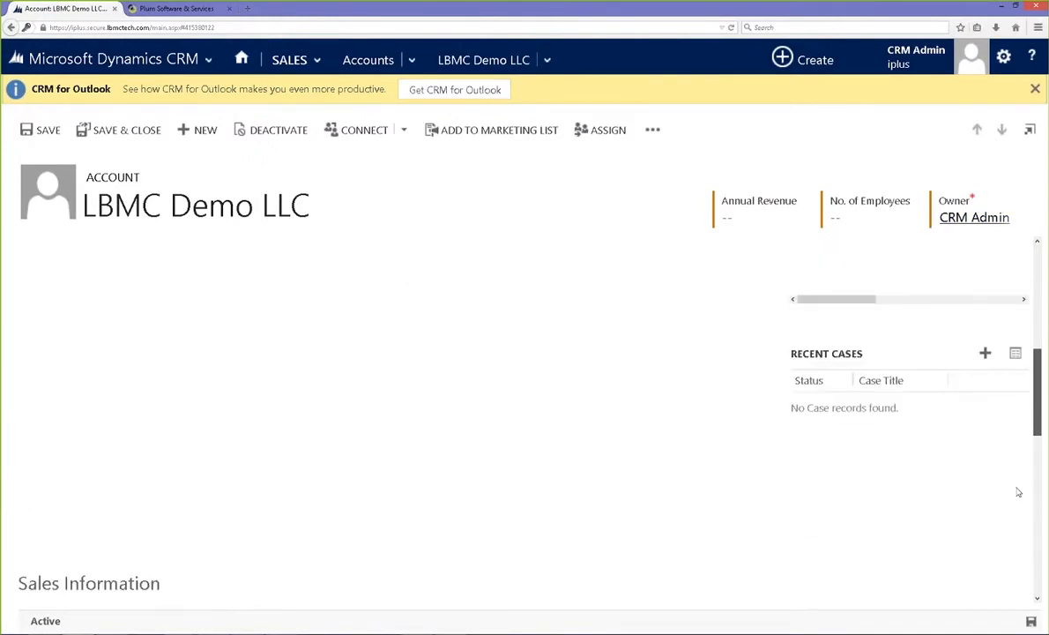
pyautogui.scroll(1, 1014, 507)
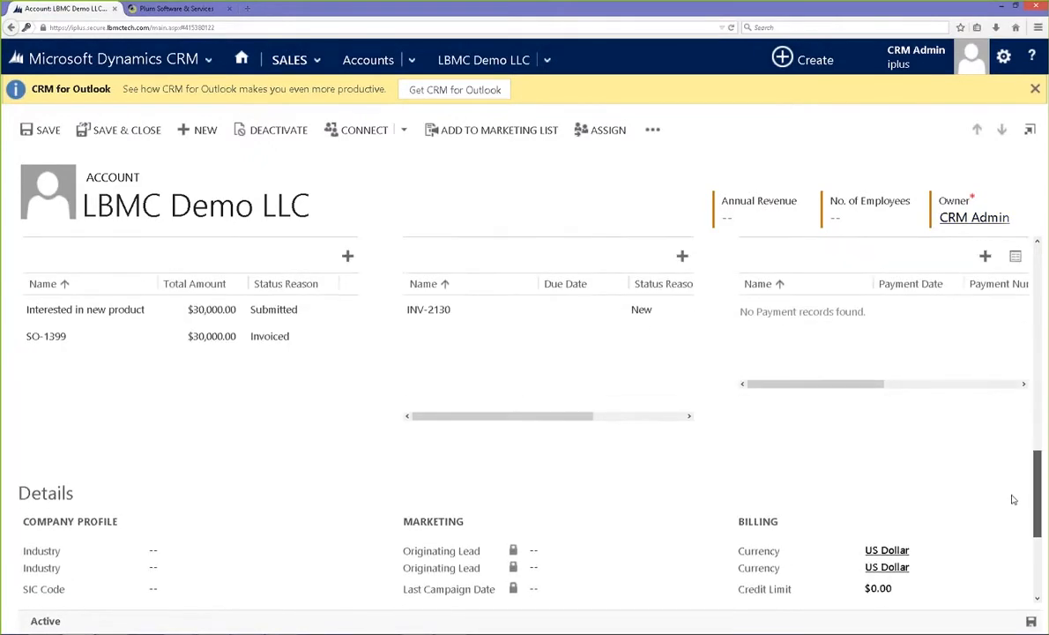
pyautogui.moveTo(1011, 492); pyautogui.dragTo(1009, 491)
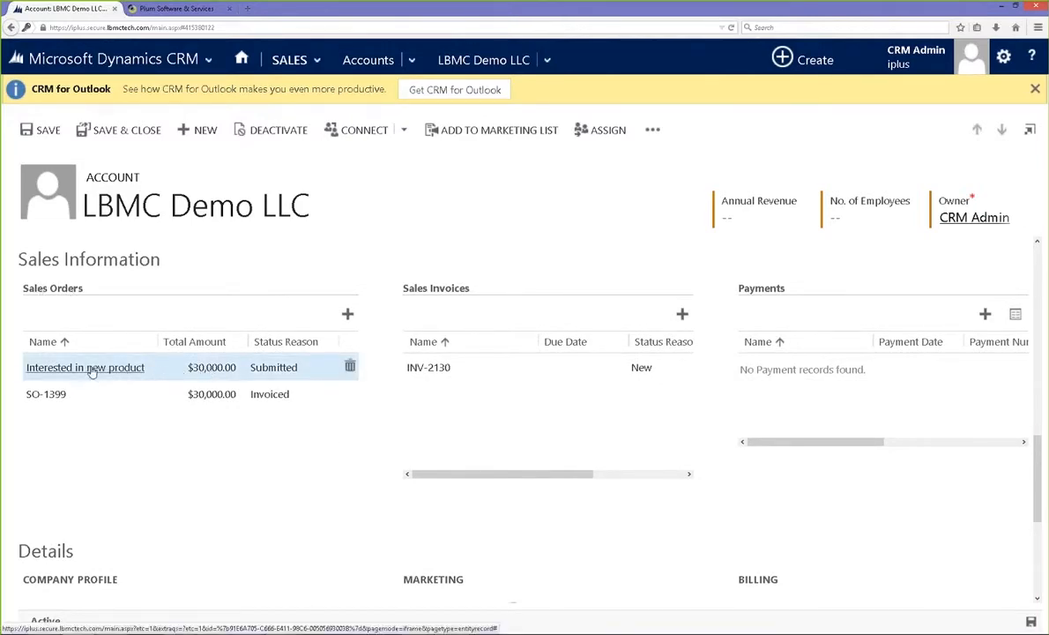
# Step: Switch to Intacct and review the newest LBMC Demo LLC sales order from Order Entry, returning to the sales order list
pyautogui.click(167, 9)
pyautogui.click(593, 70)
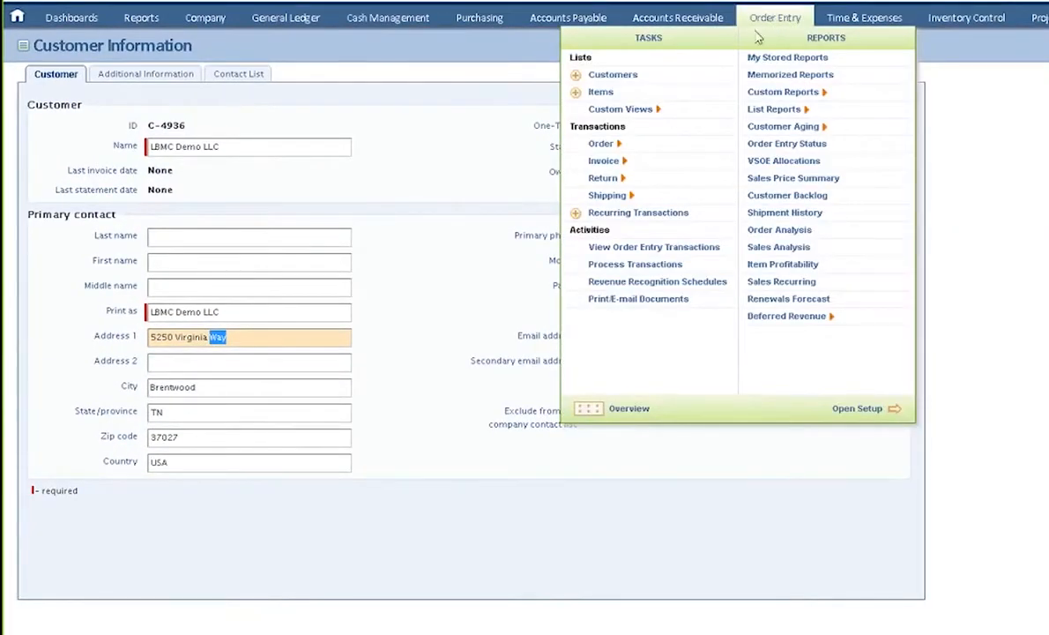
pyautogui.moveTo(615, 149)
pyautogui.click(668, 165)
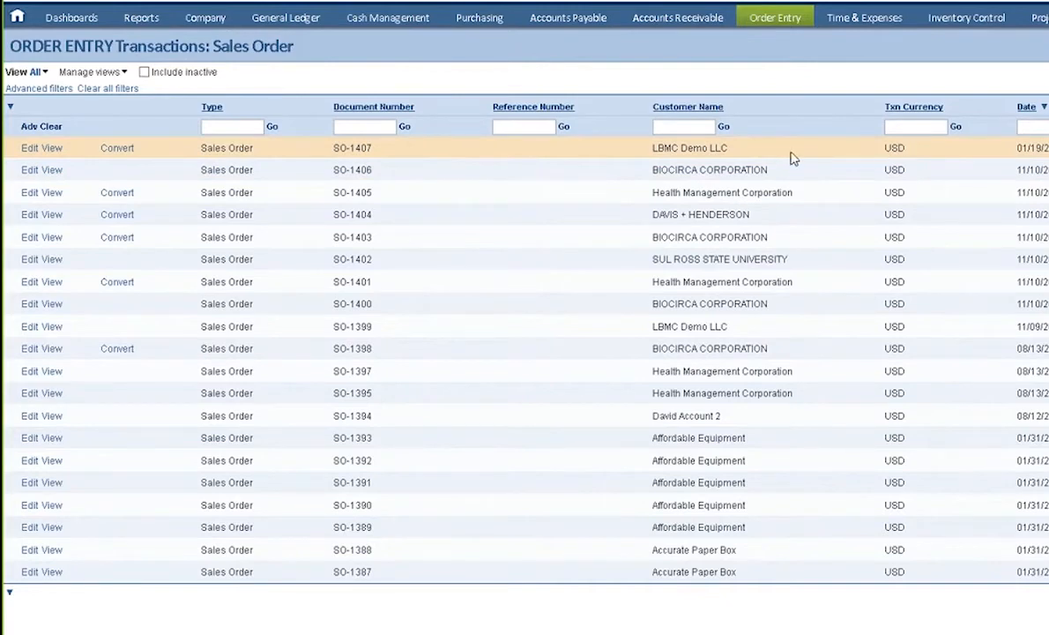
pyautogui.click(30, 150)
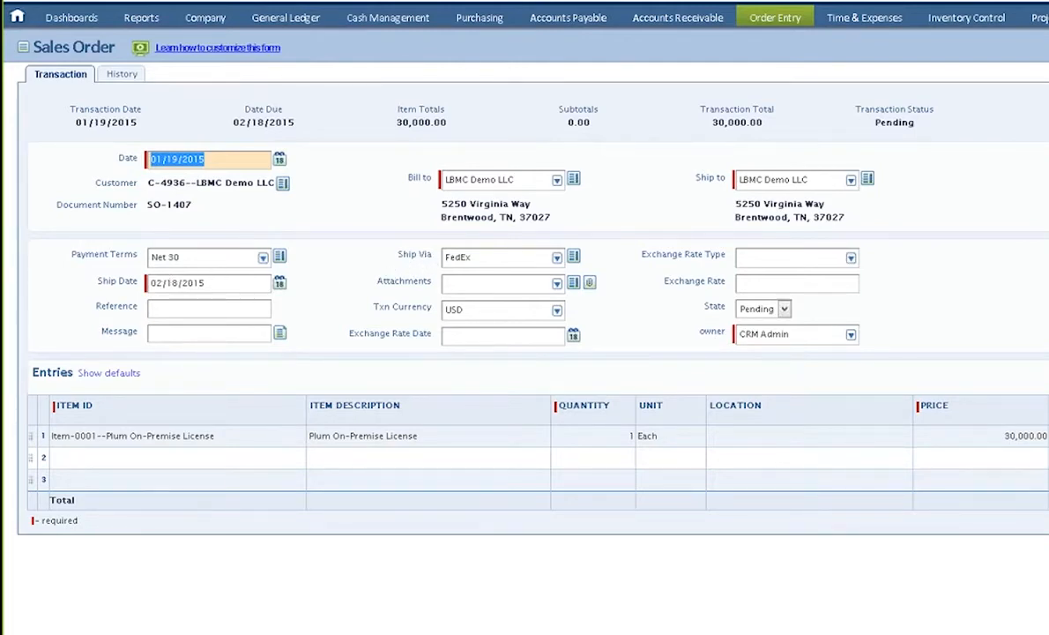
pyautogui.press('Return')
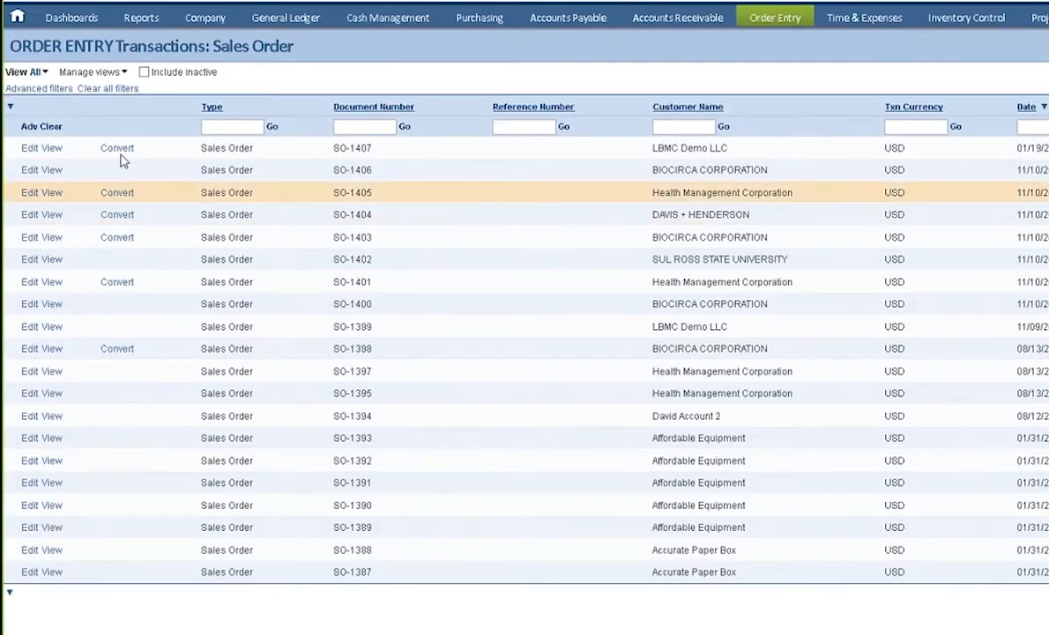
# Step: Convert the newest LBMC Demo LLC sales order into a Sales Invoice and post it
pyautogui.click(122, 152)
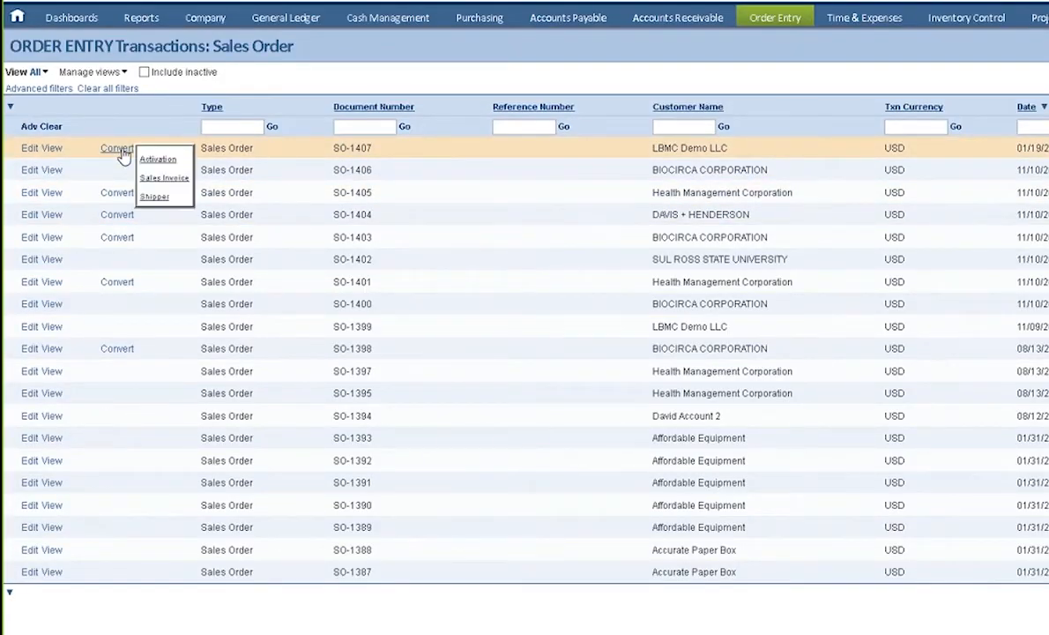
pyautogui.click(165, 178)
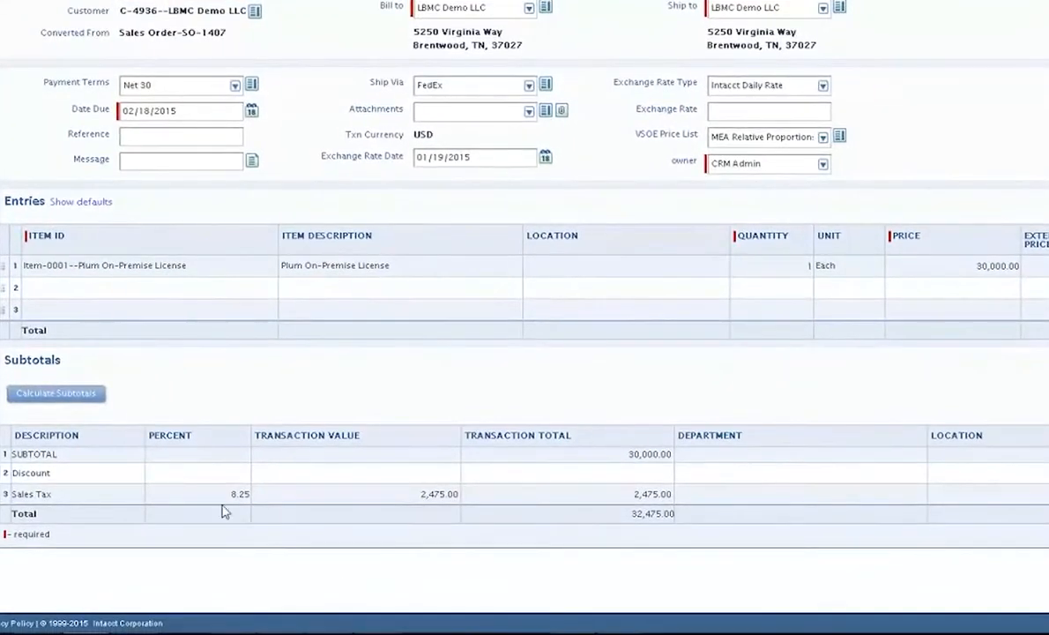
pyautogui.click(168, 497)
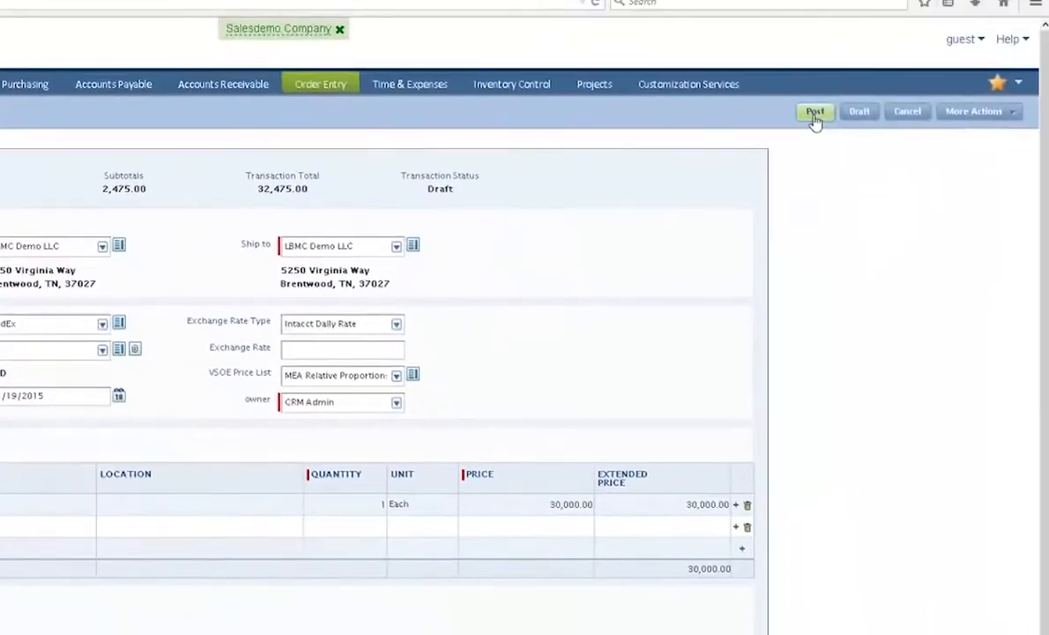
pyautogui.click(813, 113)
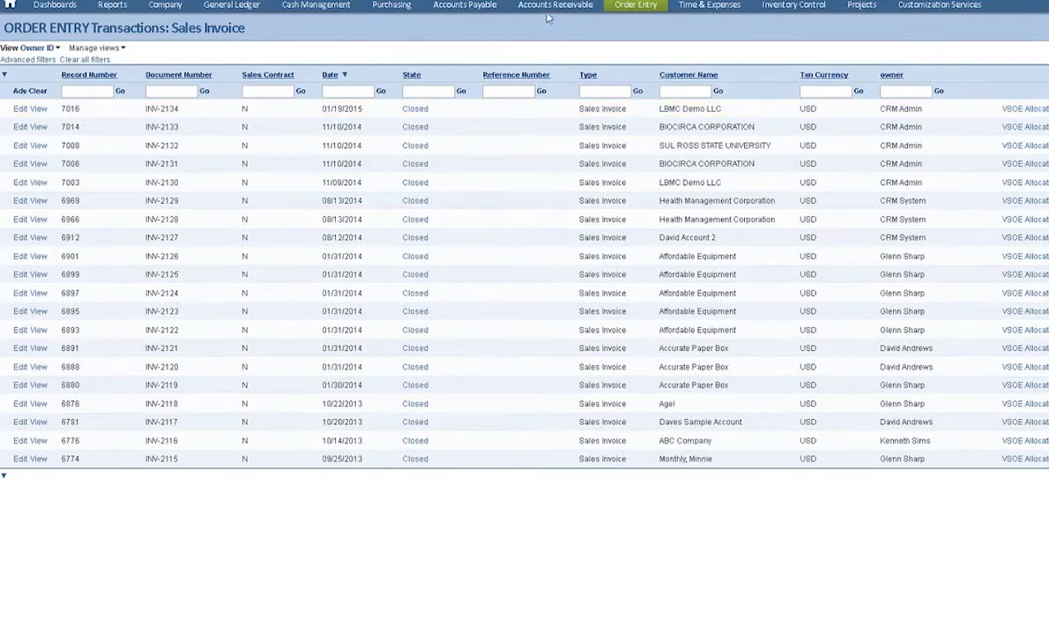
# Step: Start receiving a payment in Accounts Receivable for the customer LBMC Demo LLC
pyautogui.moveTo(548, 7)
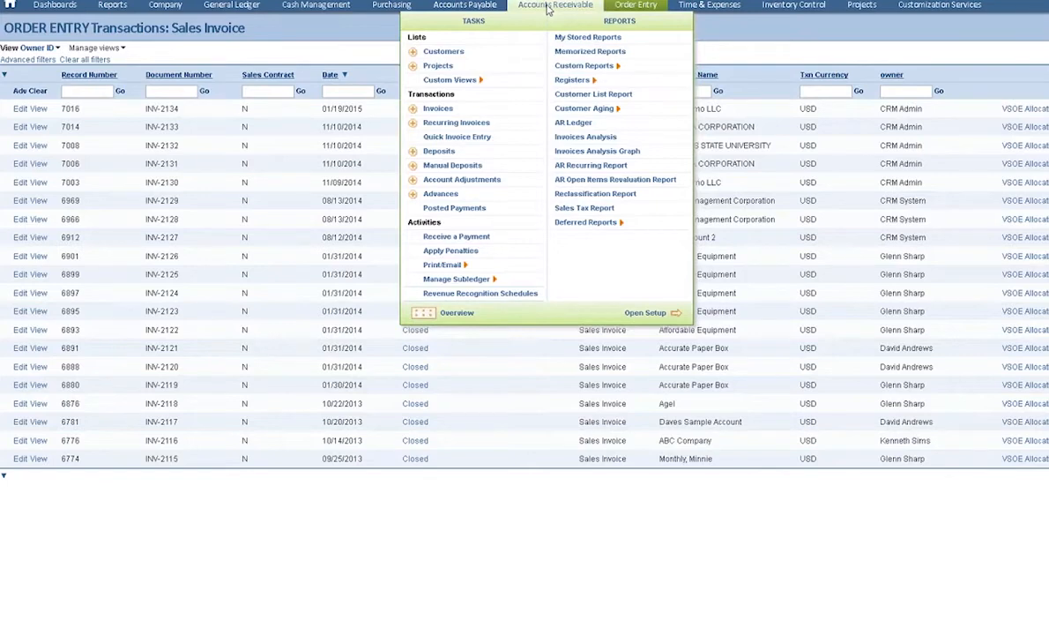
pyautogui.click(470, 240)
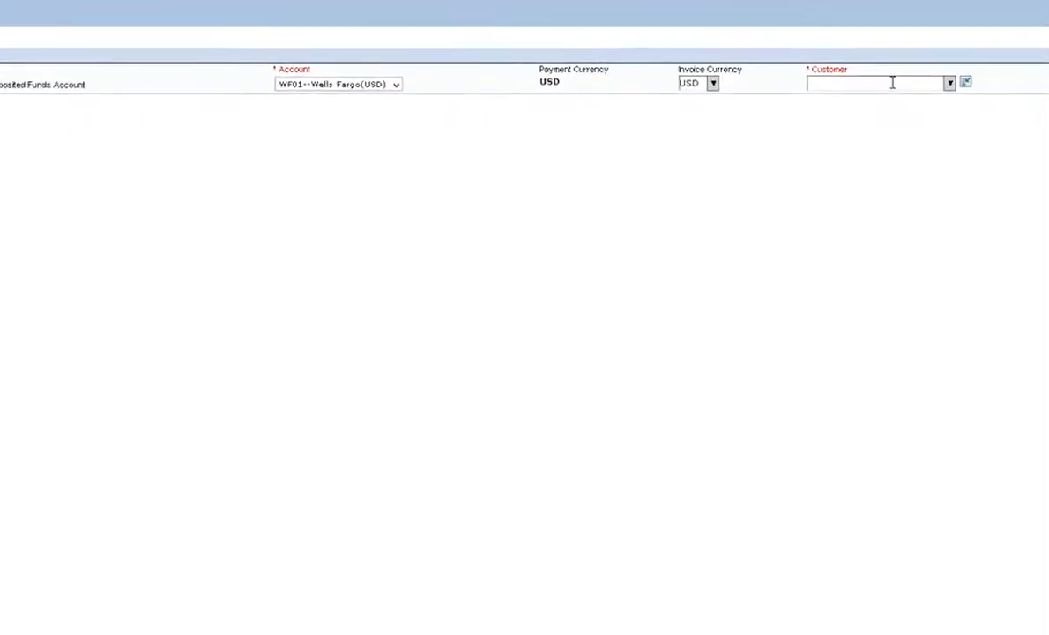
pyautogui.write('lbmc')
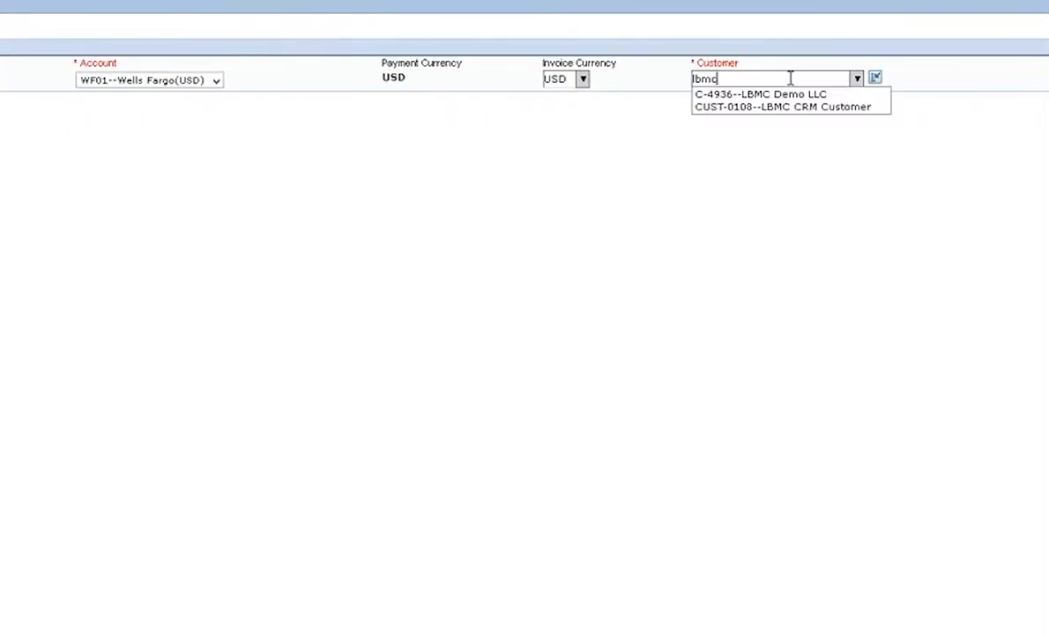
pyautogui.click(789, 95)
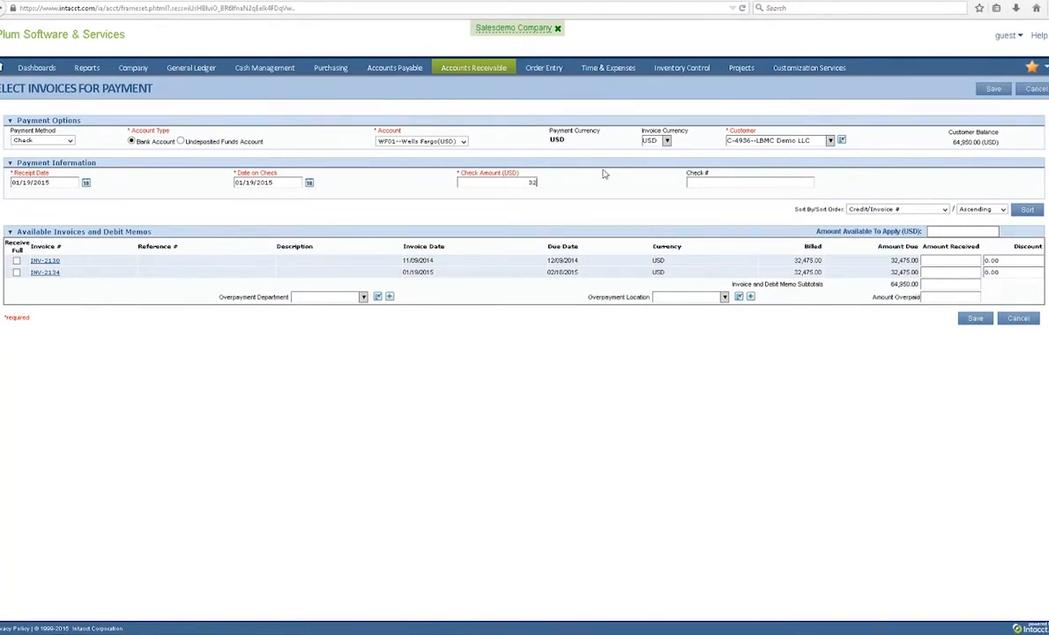
# Step: Enter a check amount of 32,475.00 and the check number, apply it in full to the 01/19/2015 invoice, and save the payment
pyautogui.write('75.00')
pyautogui.write('123456')
pyautogui.click(17, 273)
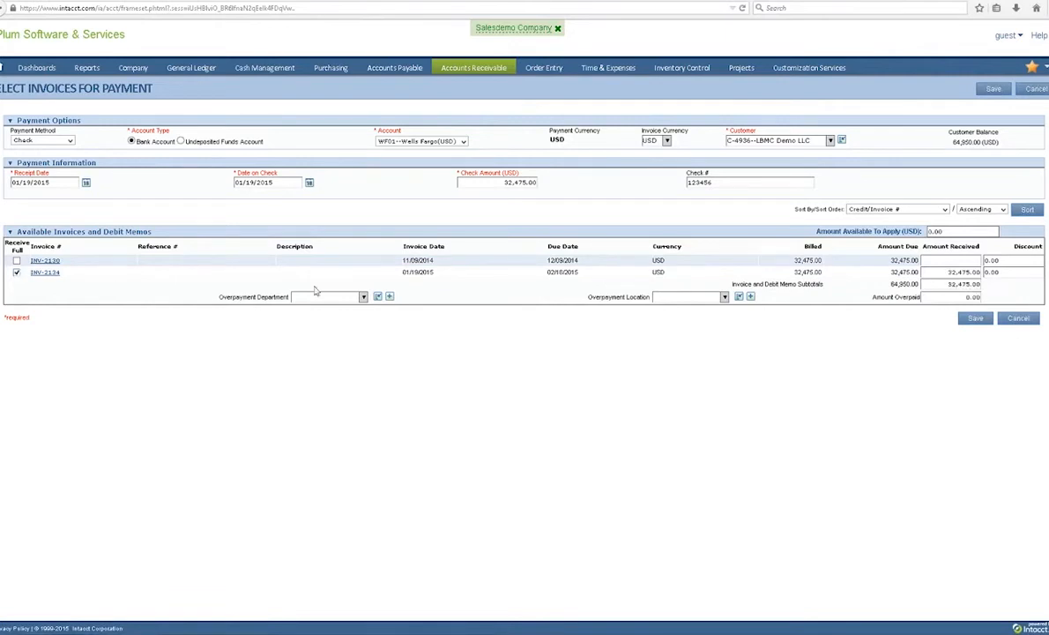
pyautogui.click(973, 320)
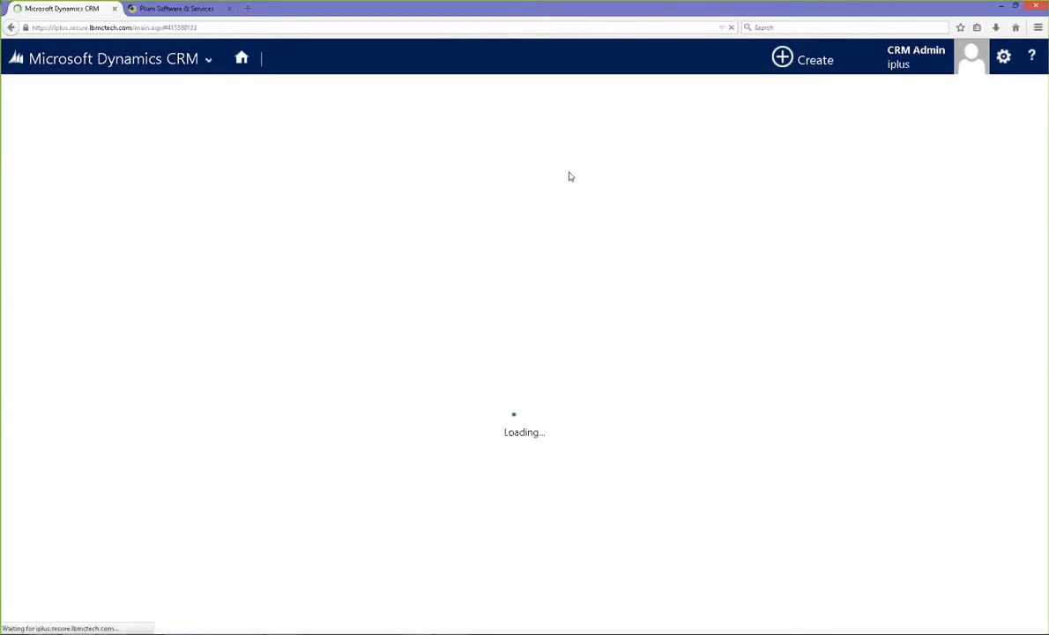
# Step: Switch back to Dynamics CRM and open the LBMC Demo LLC account's newest sales invoice to review its status, tax and total
pyautogui.moveTo(1038, 307); pyautogui.dragTo(1029, 451)
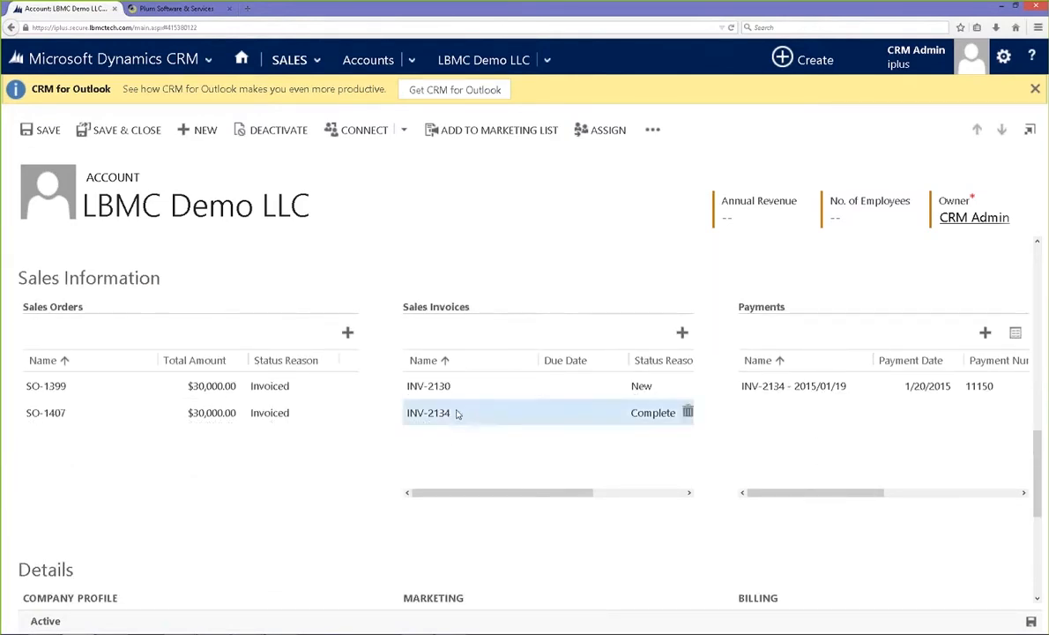
pyautogui.click(524, 419)
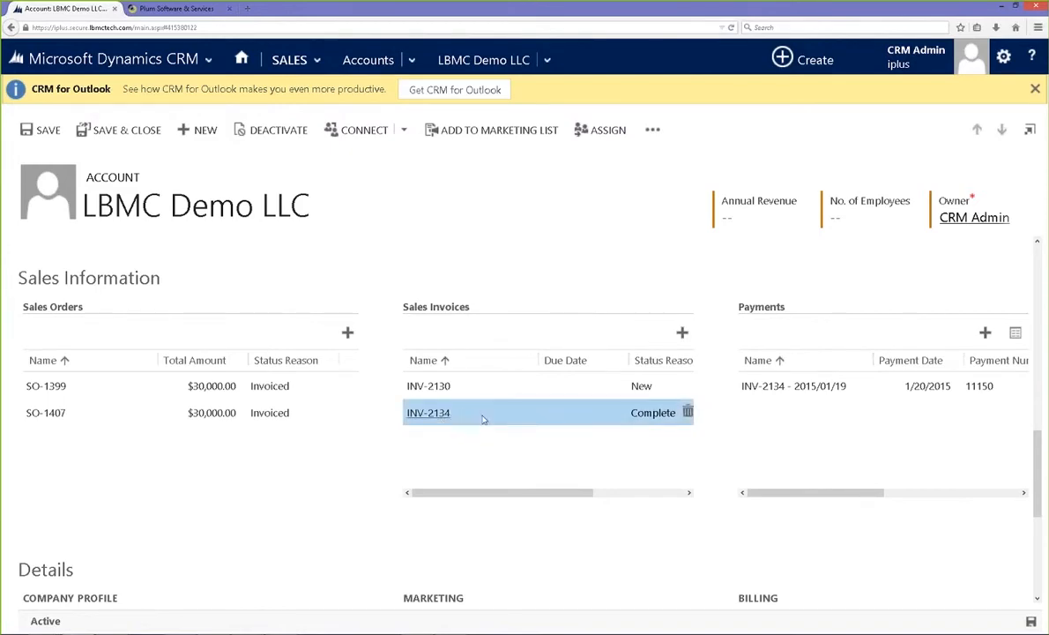
pyautogui.doubleClick(512, 417)
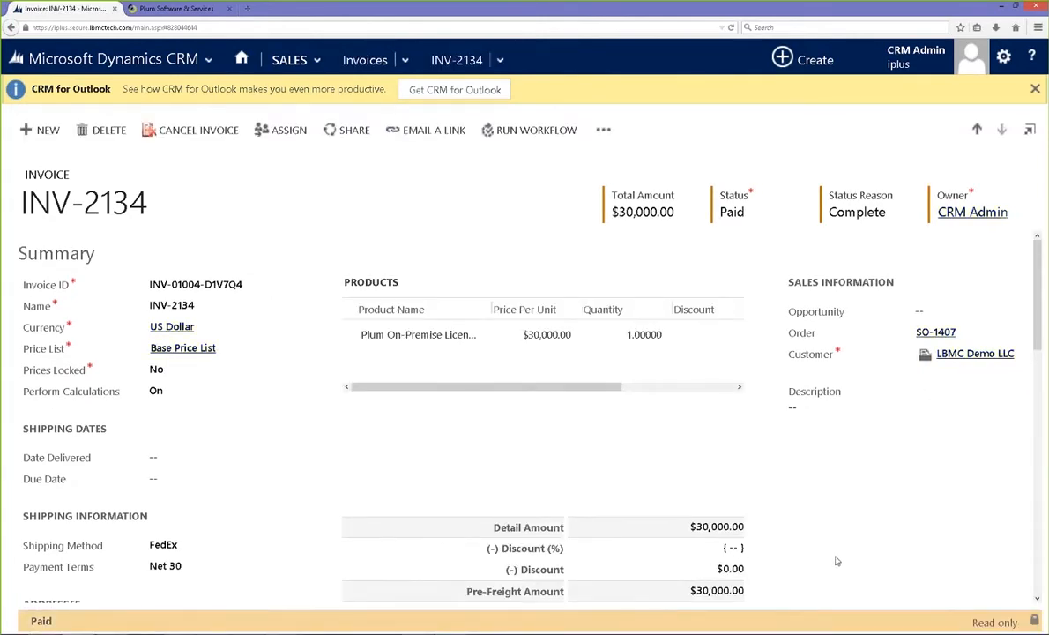
pyautogui.moveTo(1039, 337); pyautogui.dragTo(1038, 405)
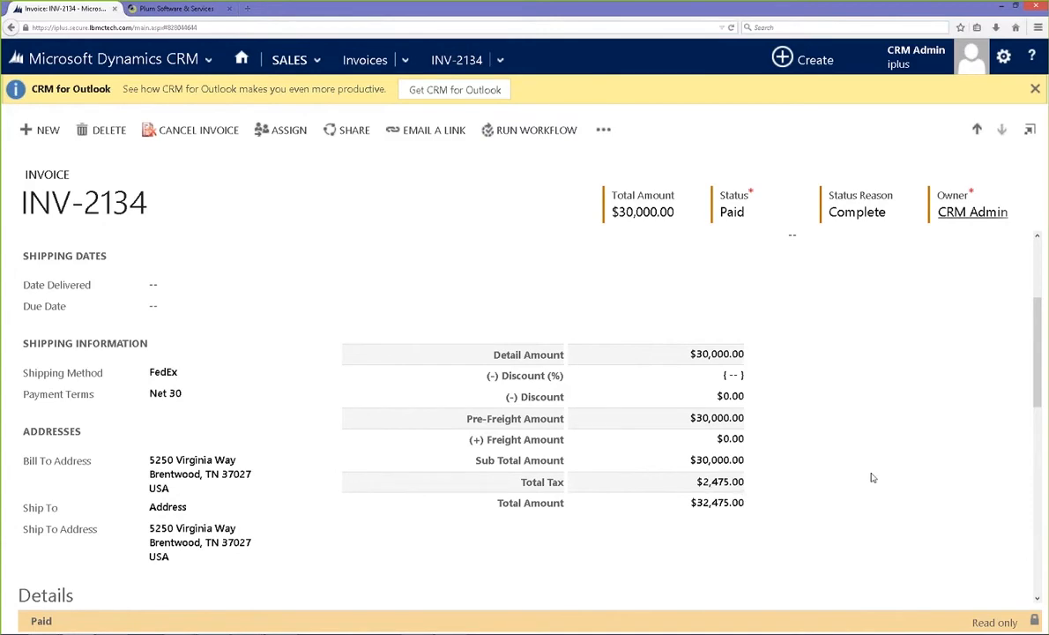
# Step: Open the payment record associated with this invoice to review its date, number, applied amount and reference
pyautogui.moveTo(1037, 353); pyautogui.dragTo(1030, 286)
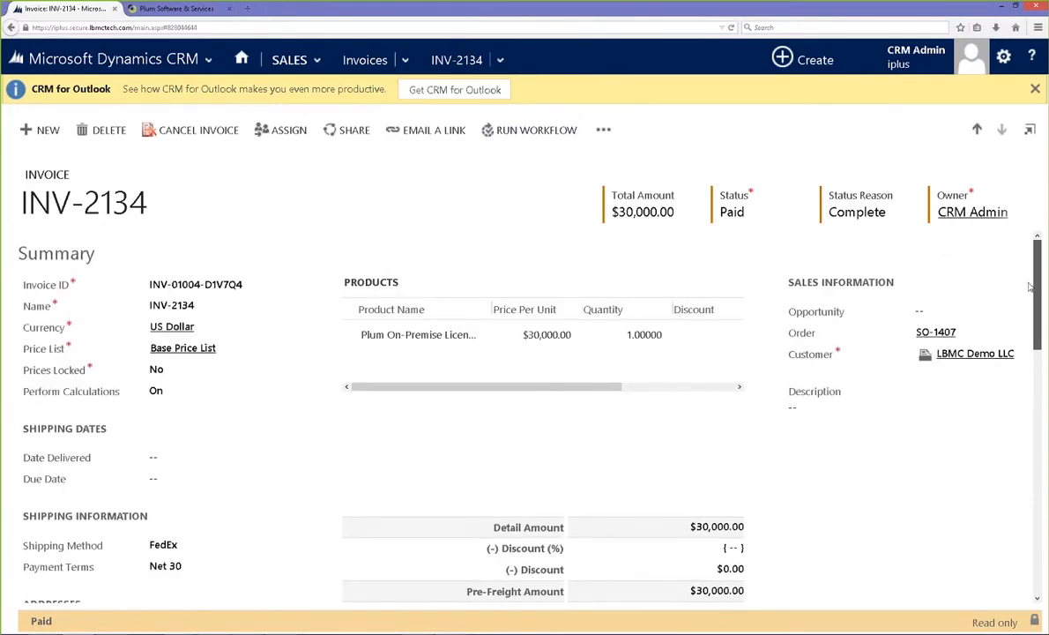
pyautogui.click(500, 60)
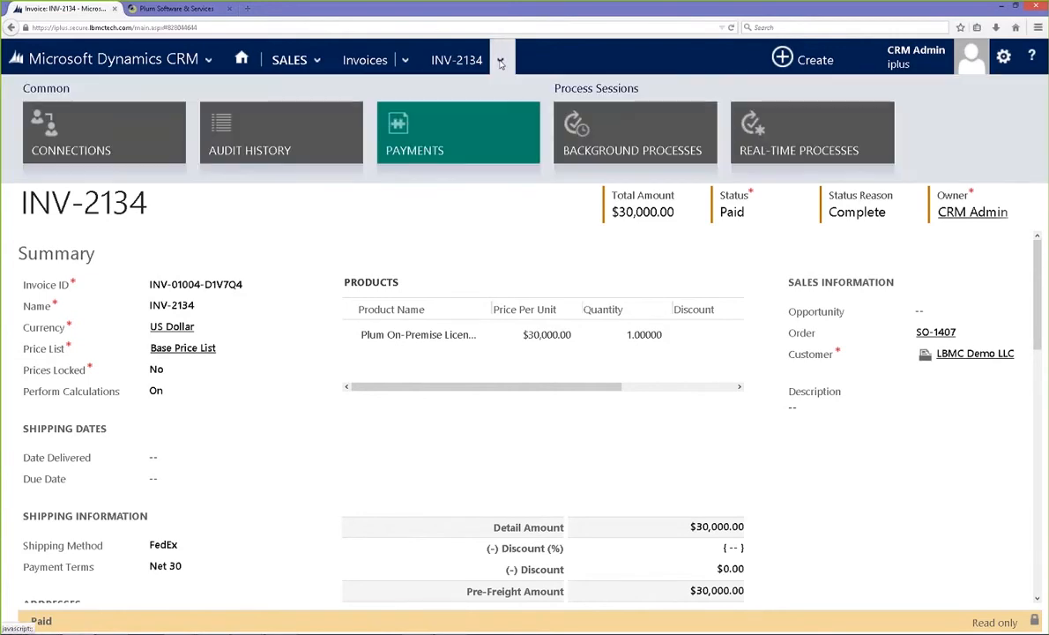
pyautogui.click(456, 133)
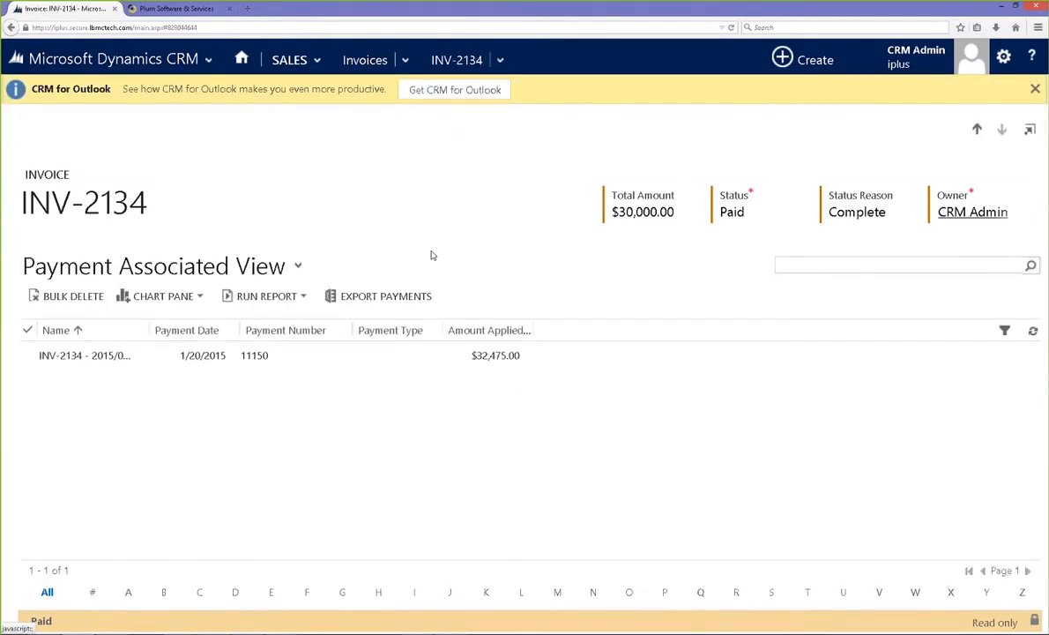
pyautogui.click(140, 358)
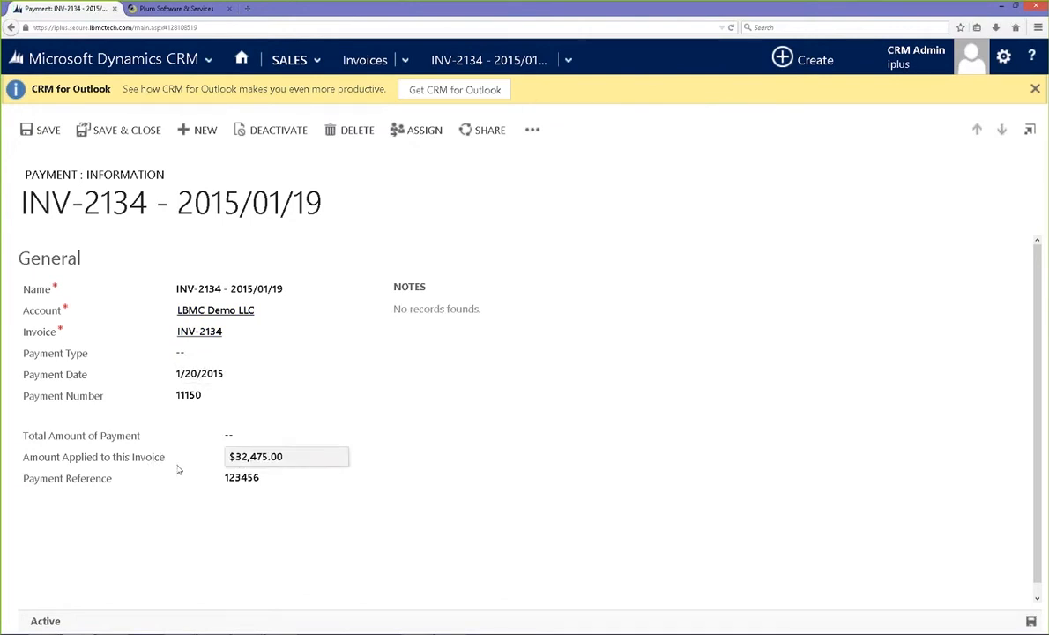
# Step: Open the payment's LBMC Demo LLC account and examine the sales orders, sales invoices and payments in its Sales Information section
pyautogui.click(229, 312)
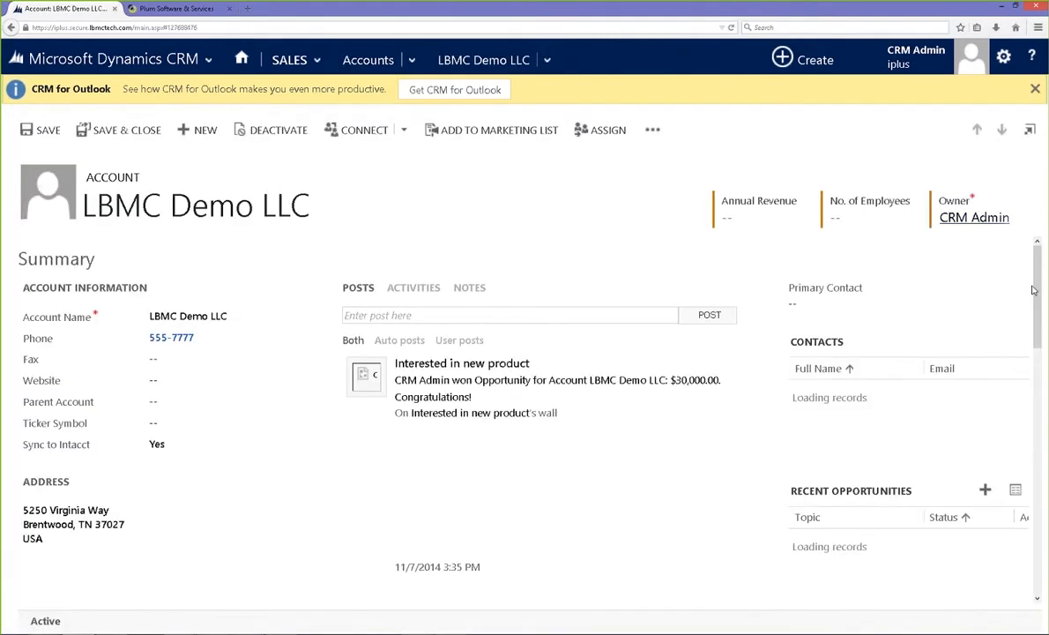
pyautogui.scroll(-5, 1022, 462)
pyautogui.scroll(-4, 1021, 462)
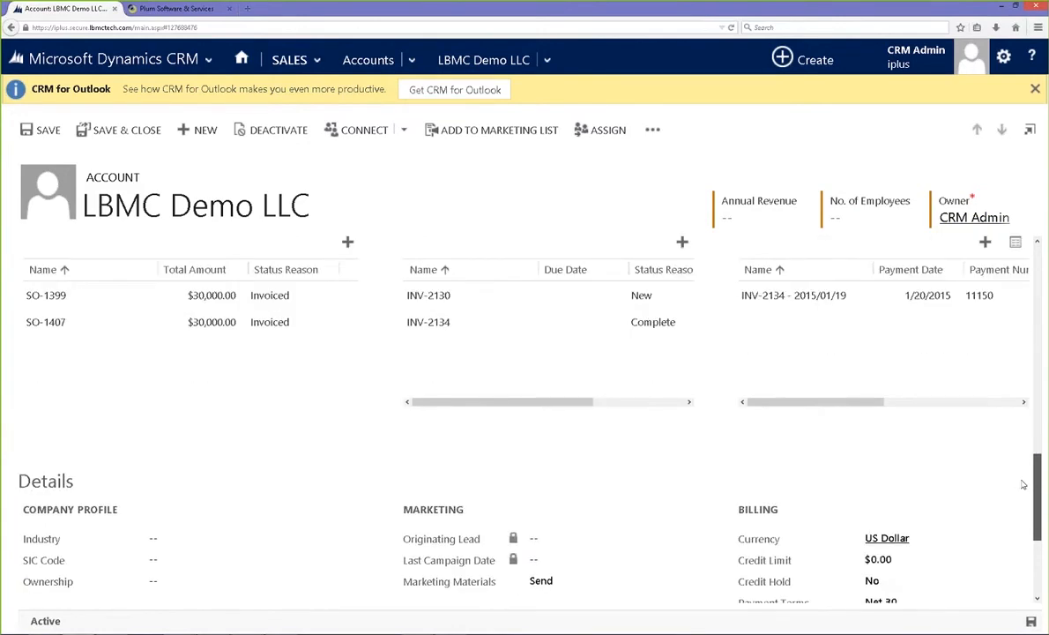
pyautogui.scroll(1, 1022, 484)
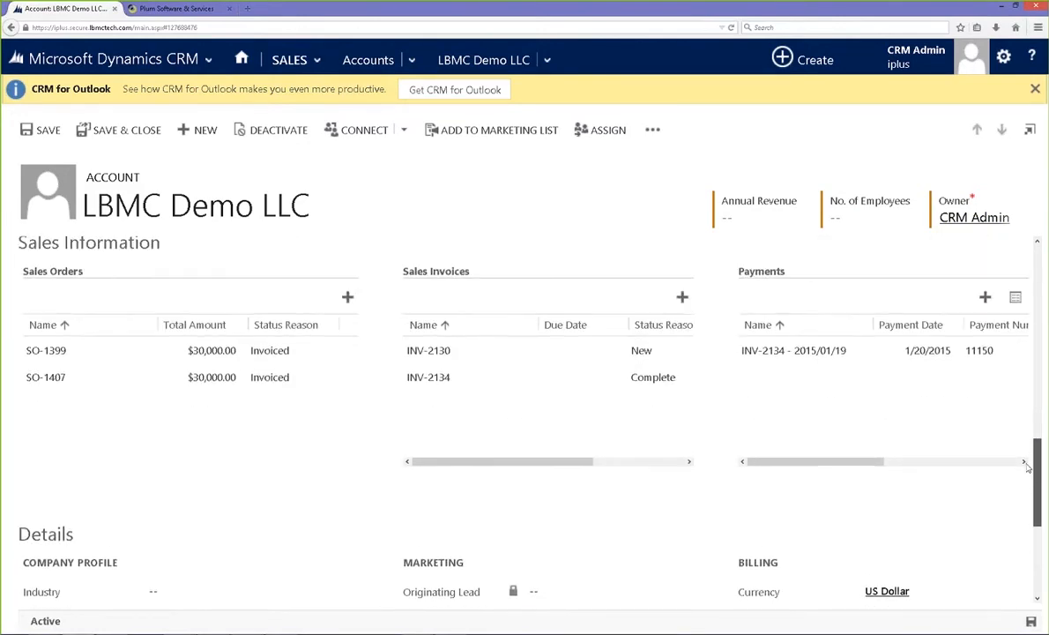